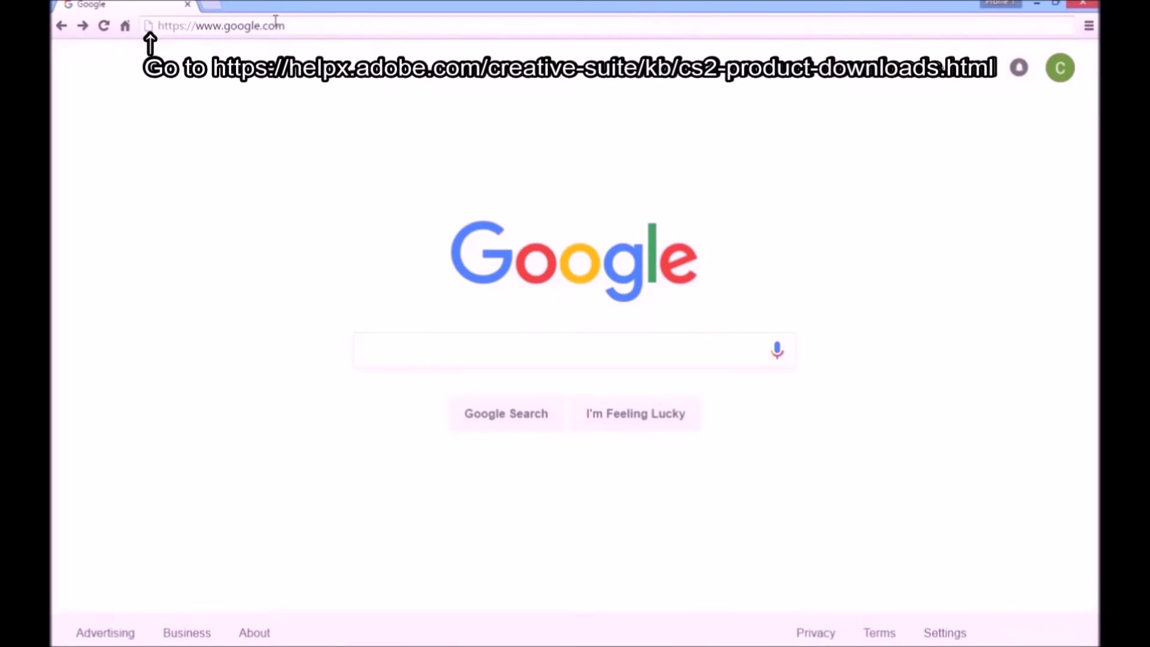
Step: Load the Acrobat 7 and CS2 downloads page and sign in with the account password
click(276, 24)
right_click(276, 20)
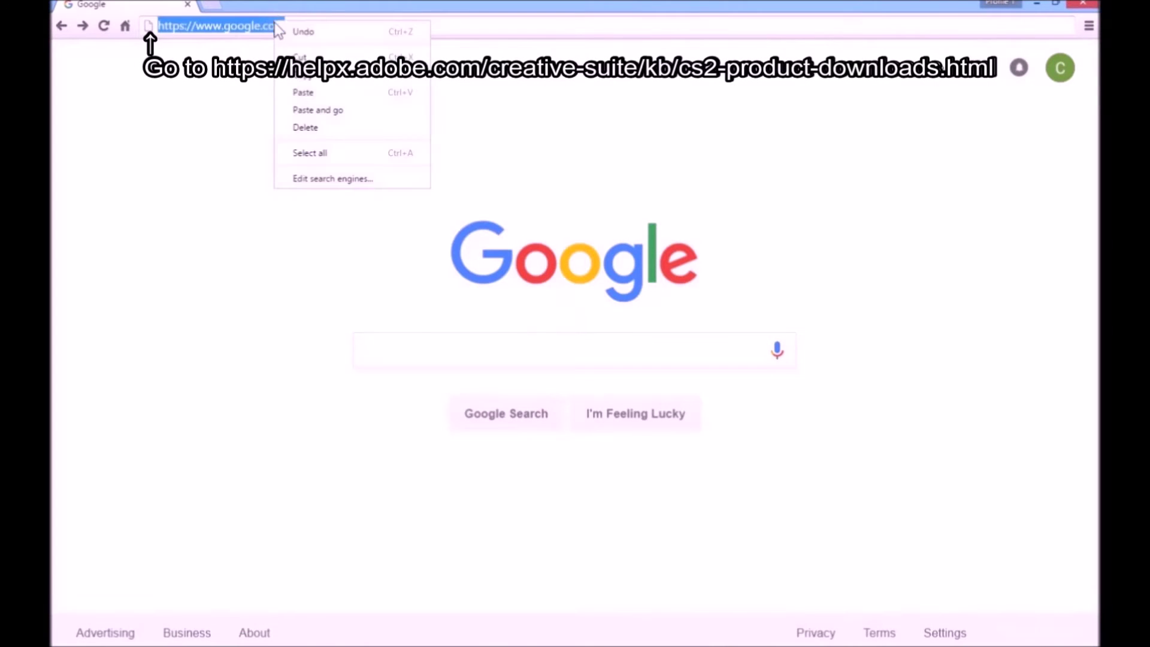
click(307, 107)
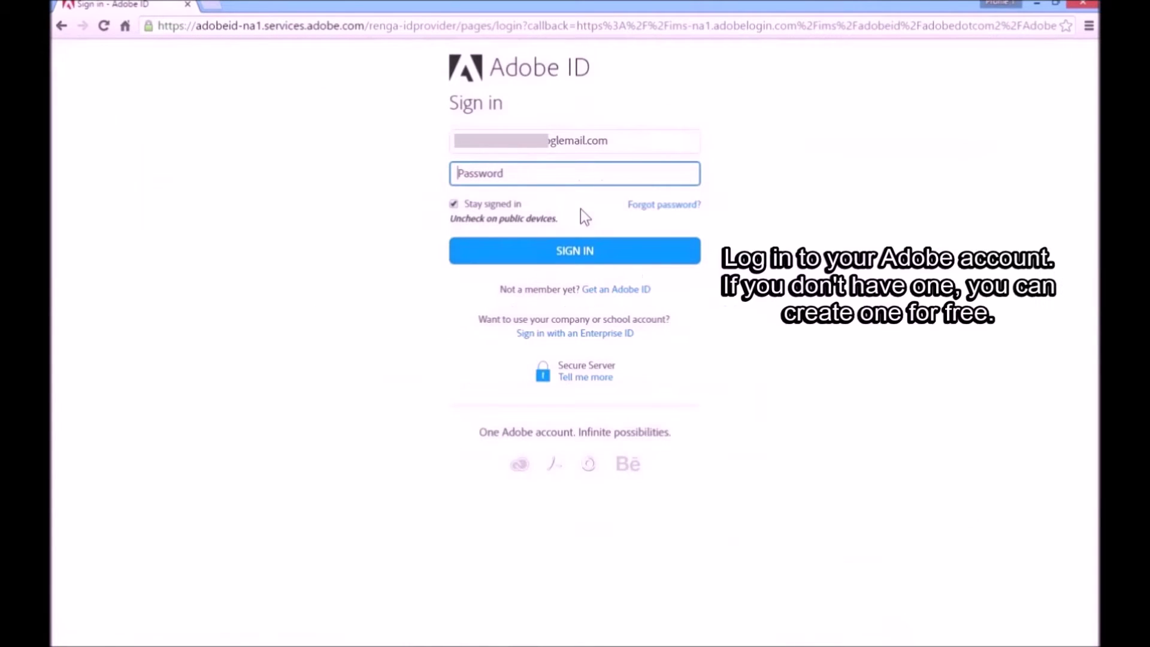
text(**********)
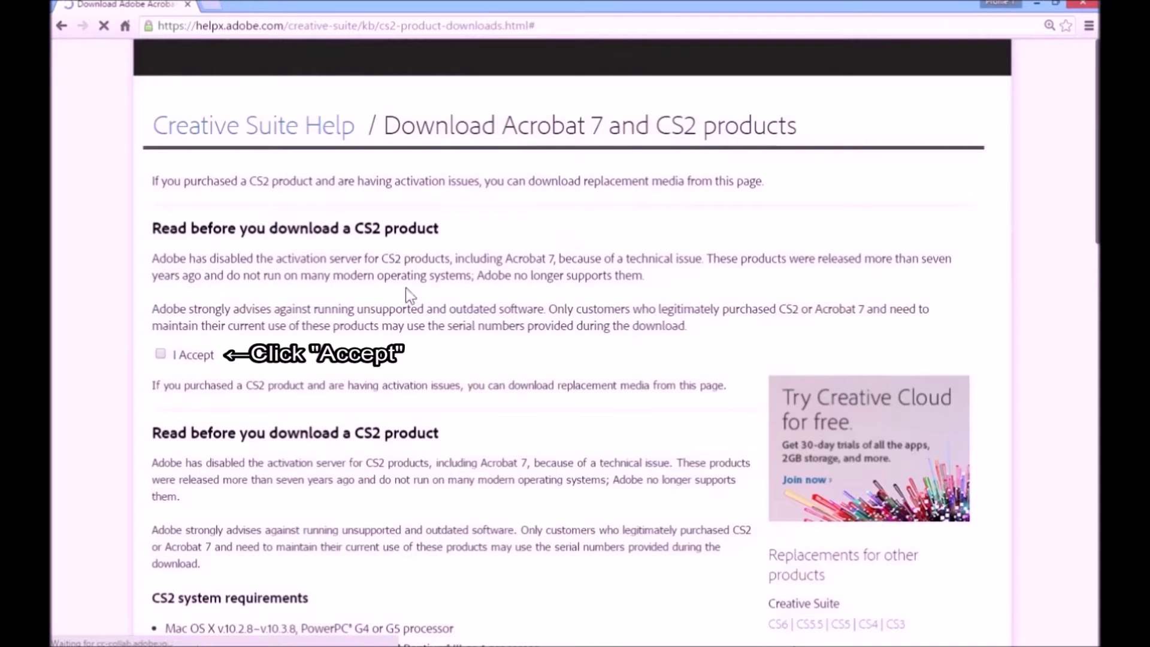
Step: Accept the terms and download PhSp_CS2_English.exe from the English list, keeping the file
click(159, 355)
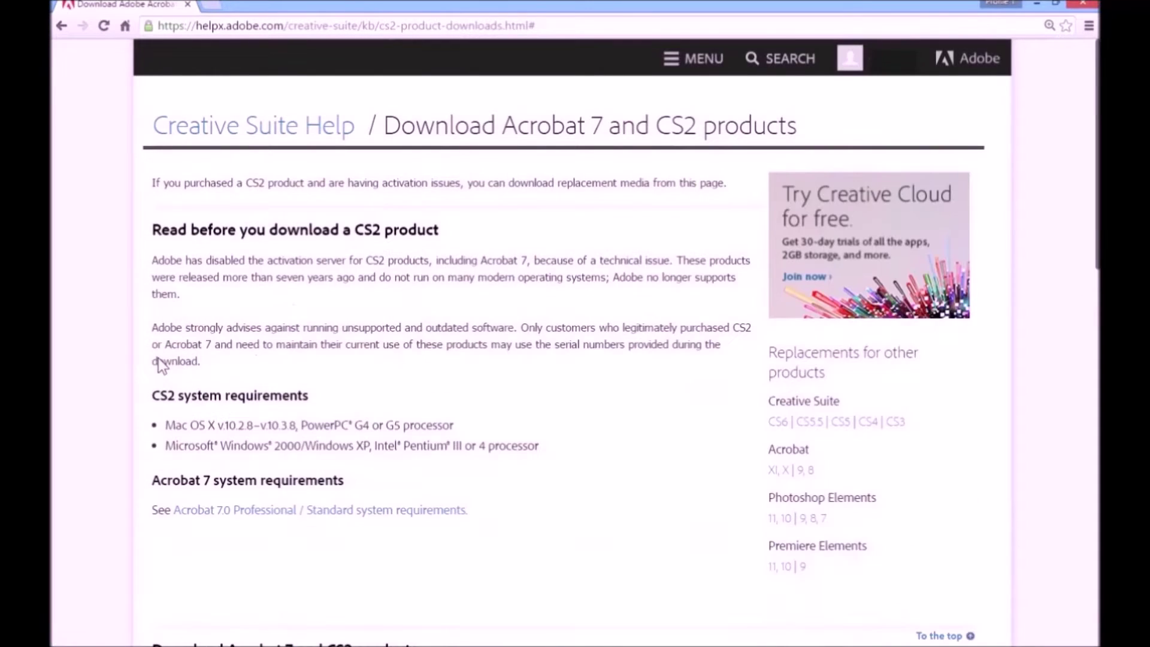
scroll(471, 487, down, 4)
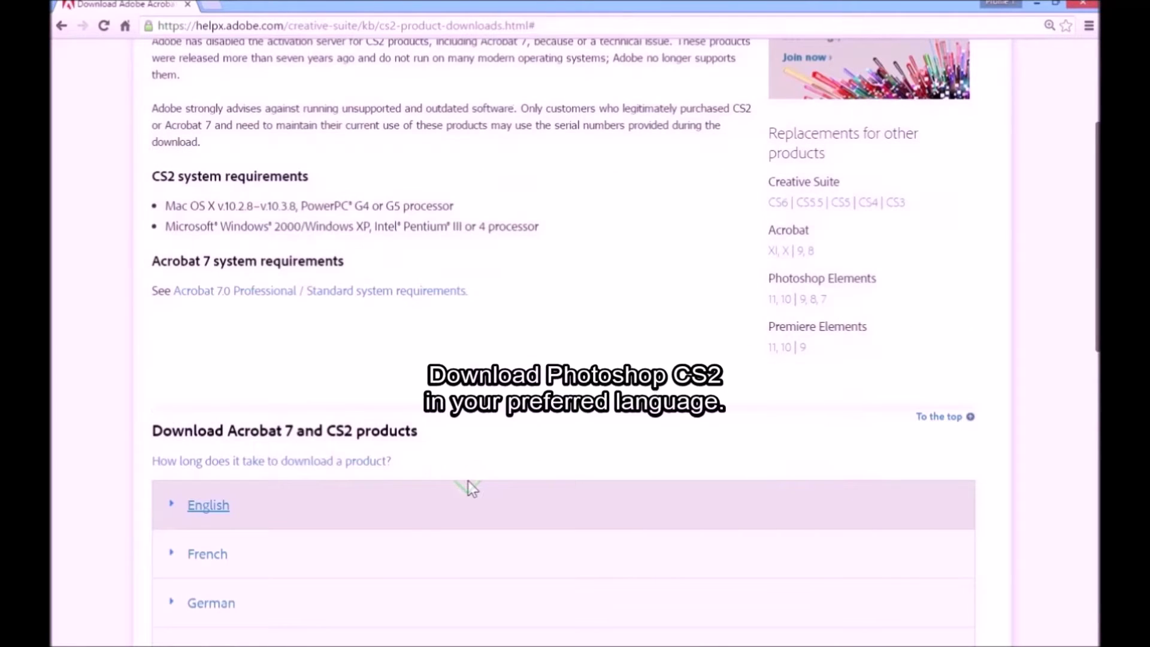
click(470, 488)
scroll(470, 473, down, 12)
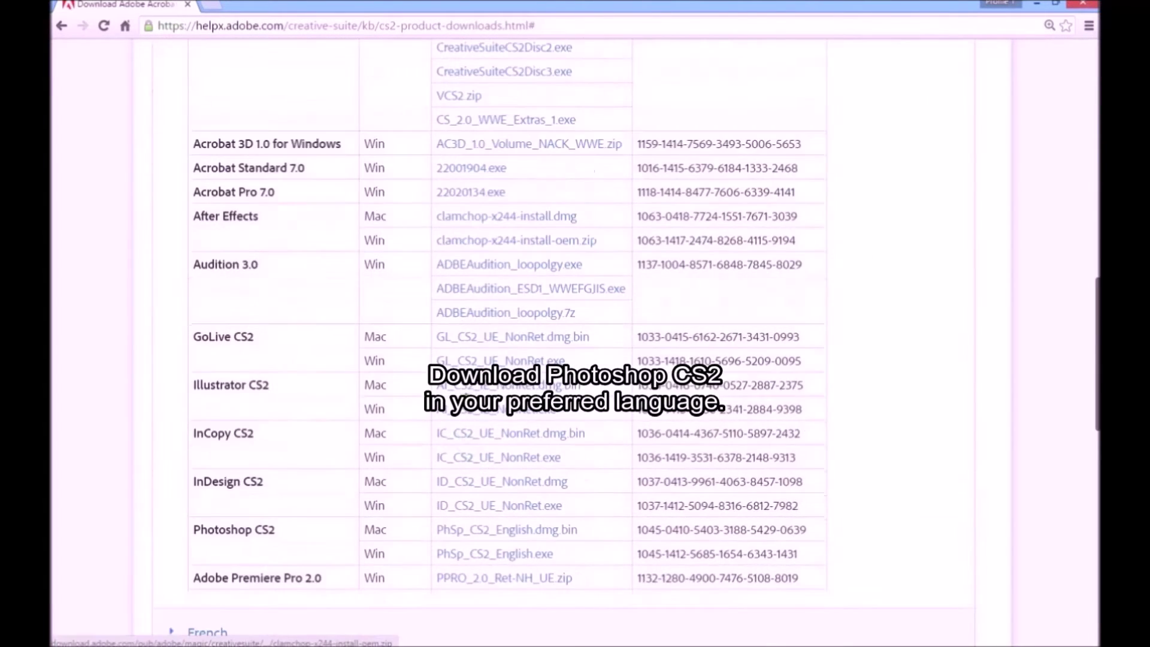
scroll(390, 353, down, 4)
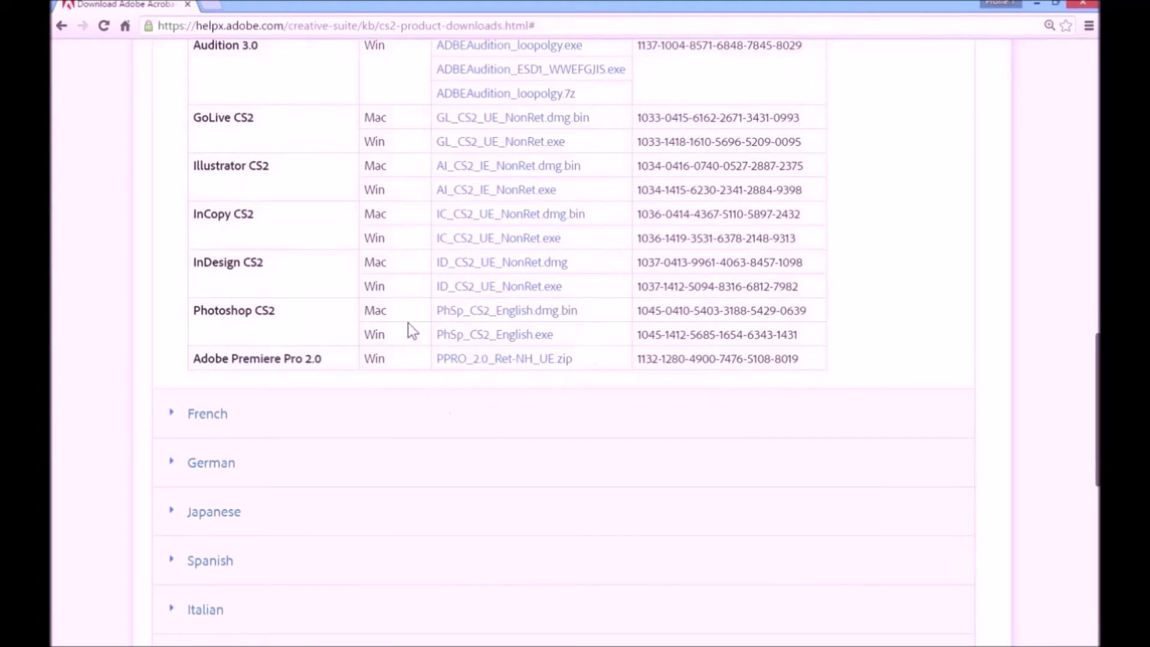
click(488, 334)
scroll(488, 340, down, 12)
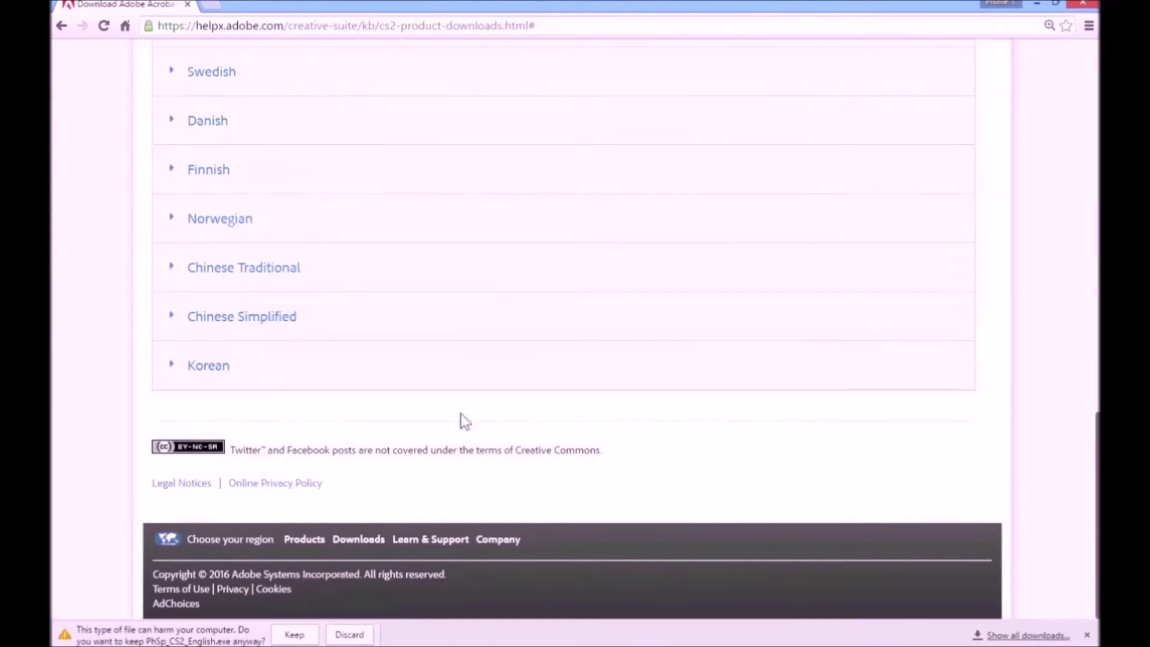
click(294, 634)
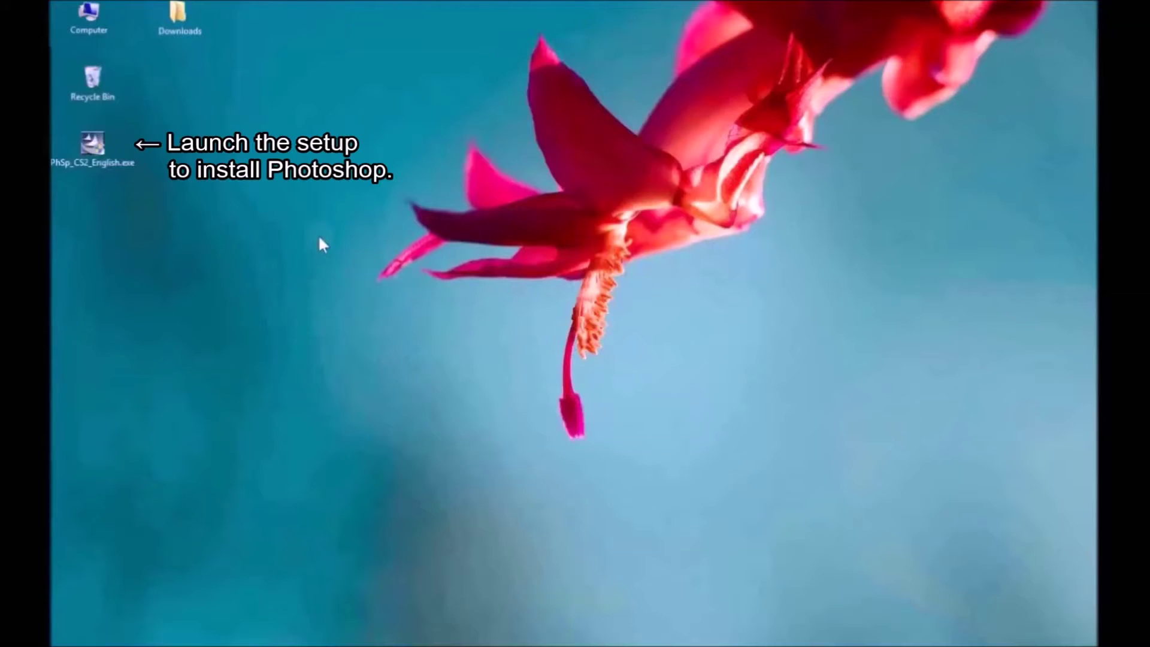
Step: Run PhSp_CS2_English.exe, extract it and accept the licence, then return to the downloads page
double_click(90, 142)
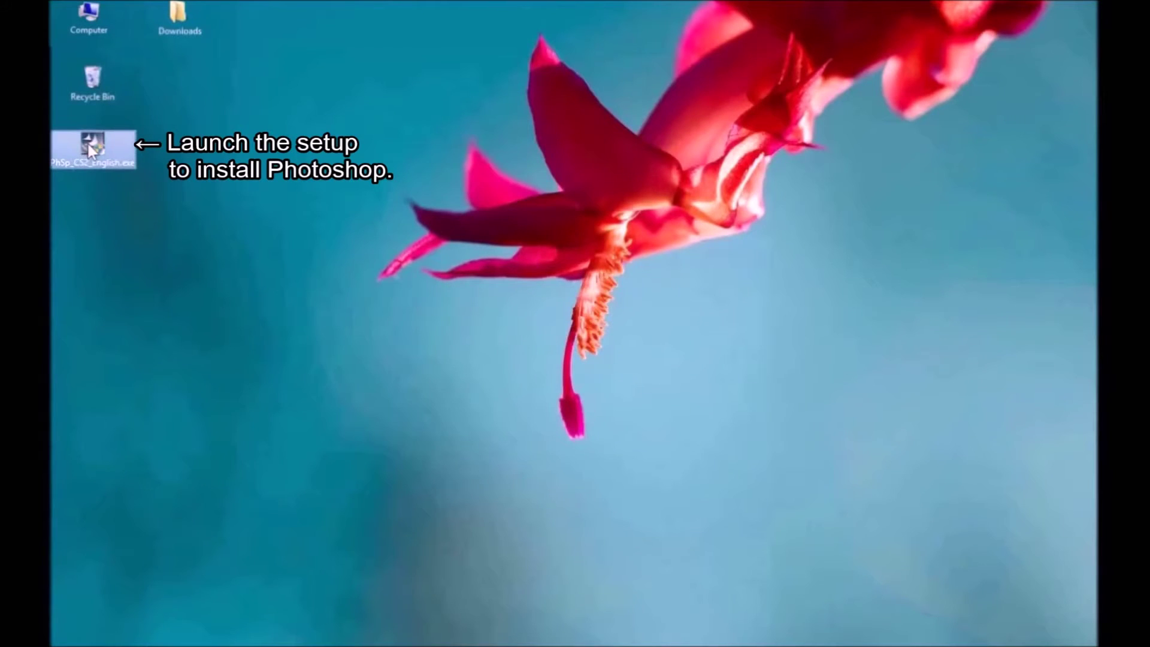
click(666, 447)
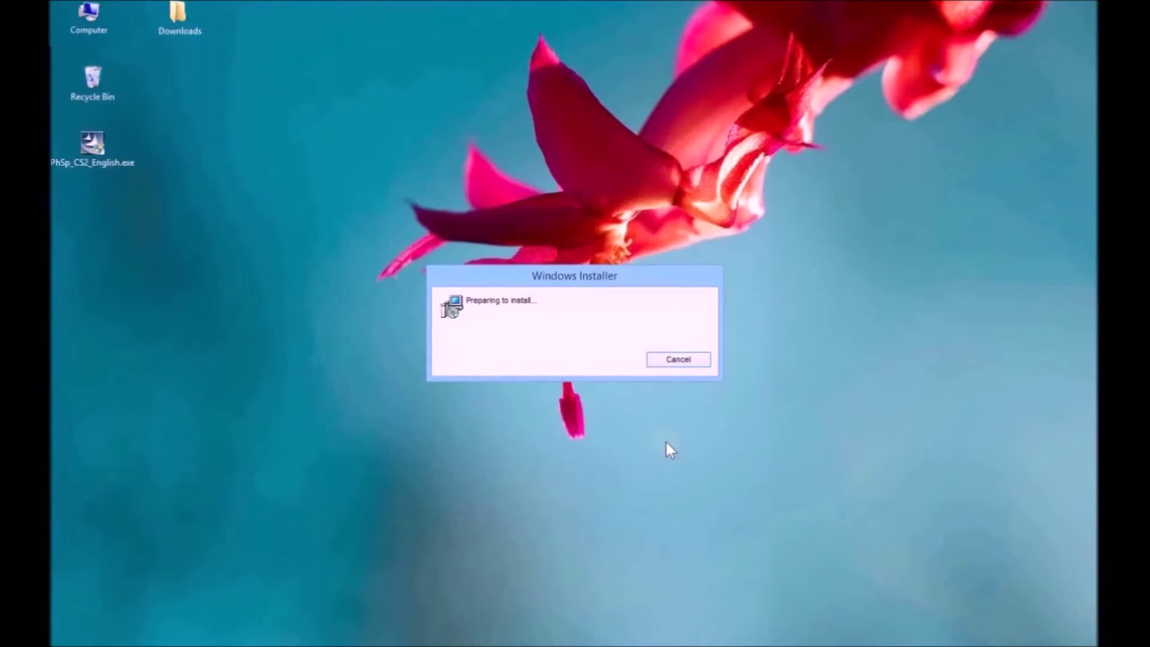
click(664, 447)
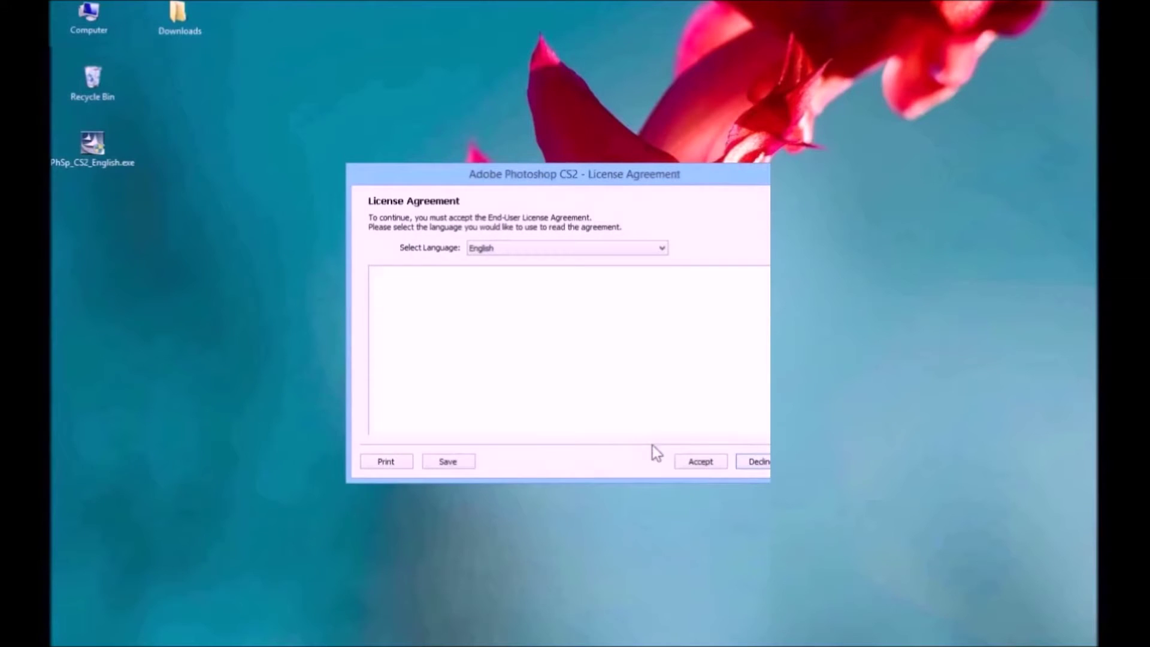
click(703, 464)
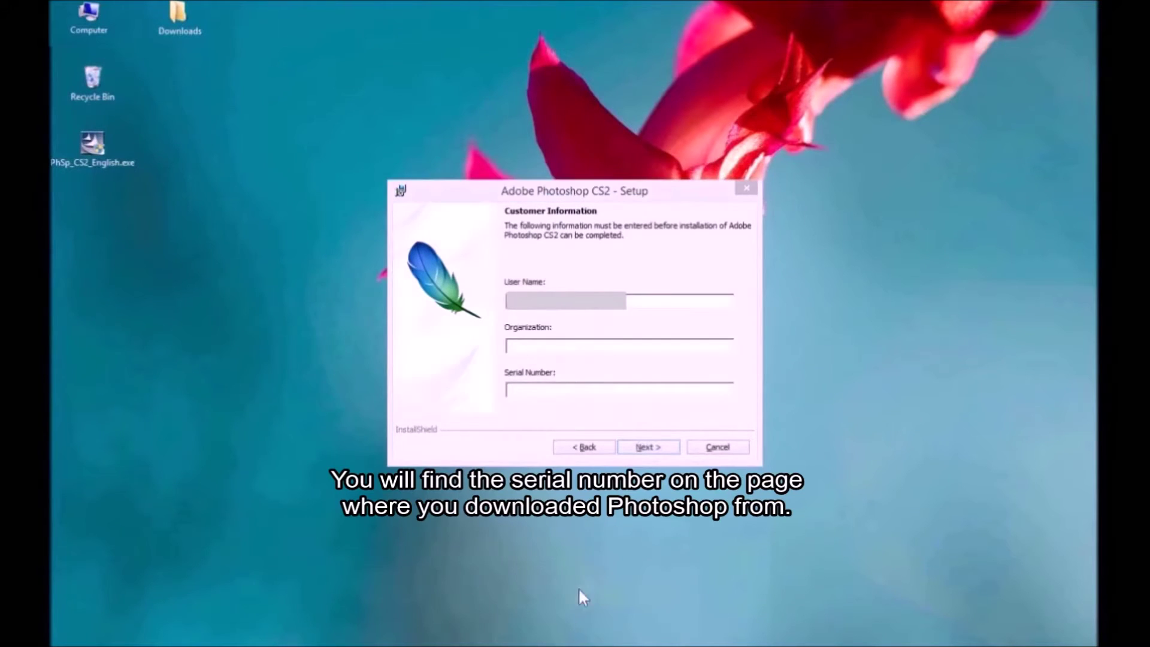
mouse_move(579, 645)
click(422, 640)
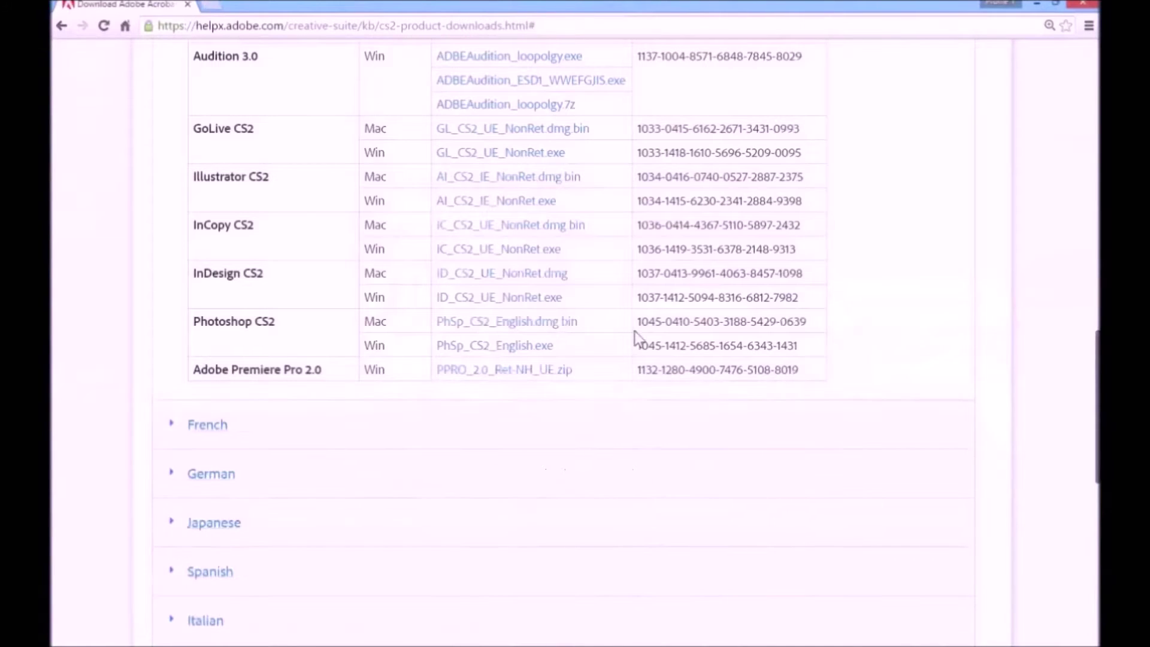
Step: Copy the Photoshop CS2 Windows serial from the page into the installer's Serial Number field
drag(633, 346, 798, 346)
right_click(787, 347)
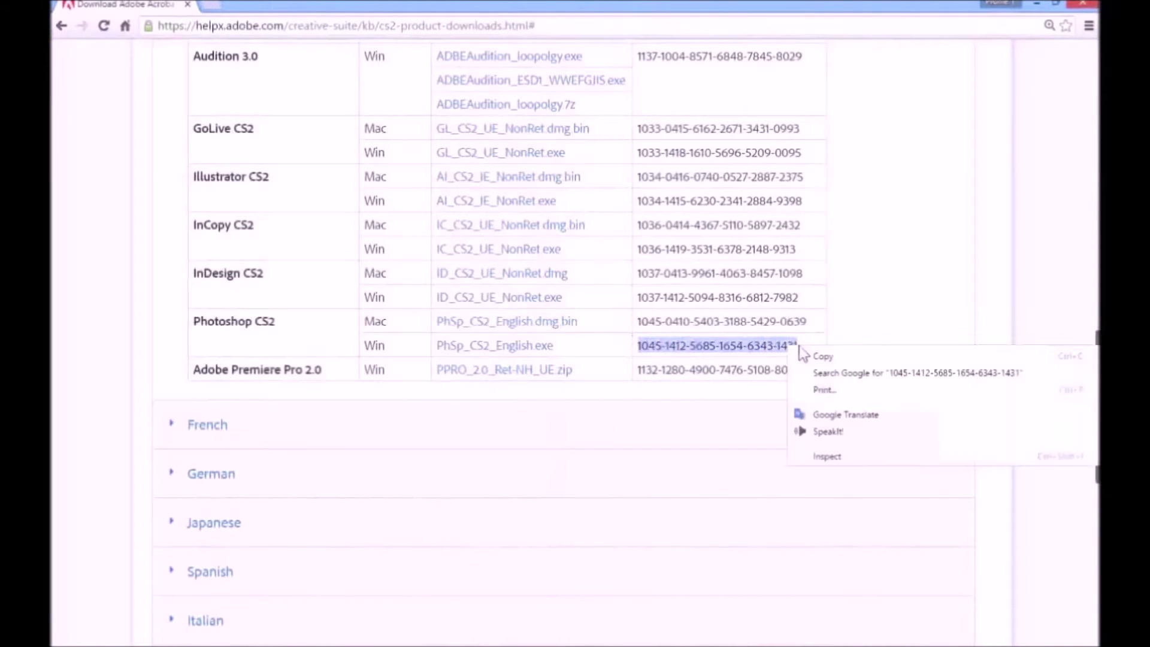
click(821, 357)
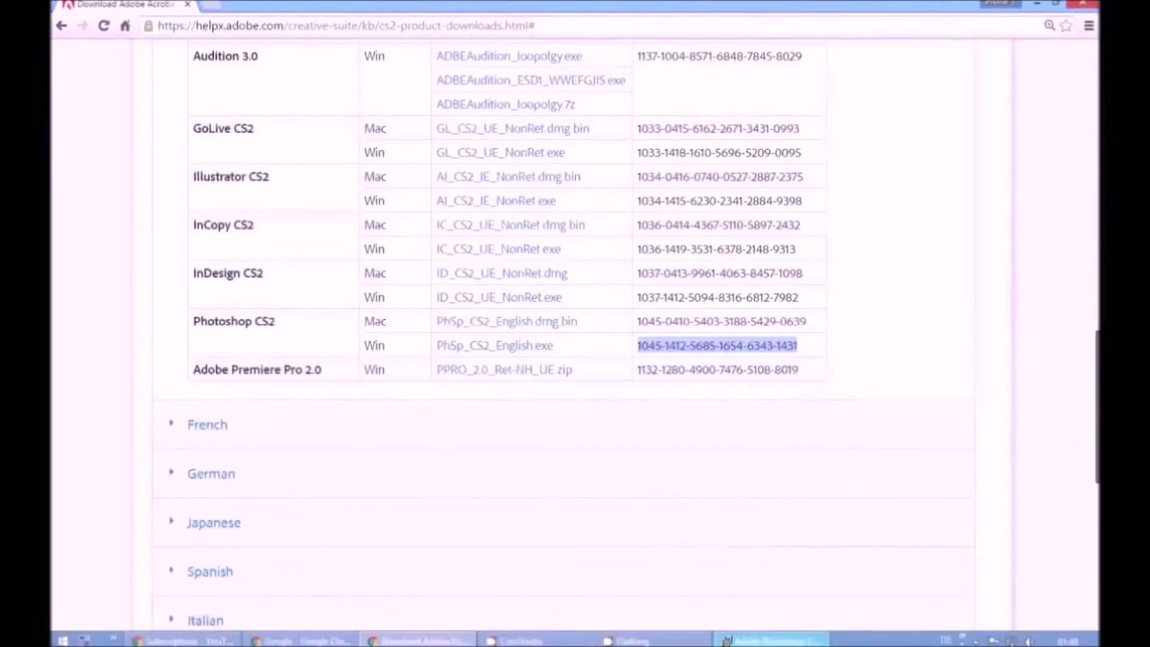
click(726, 641)
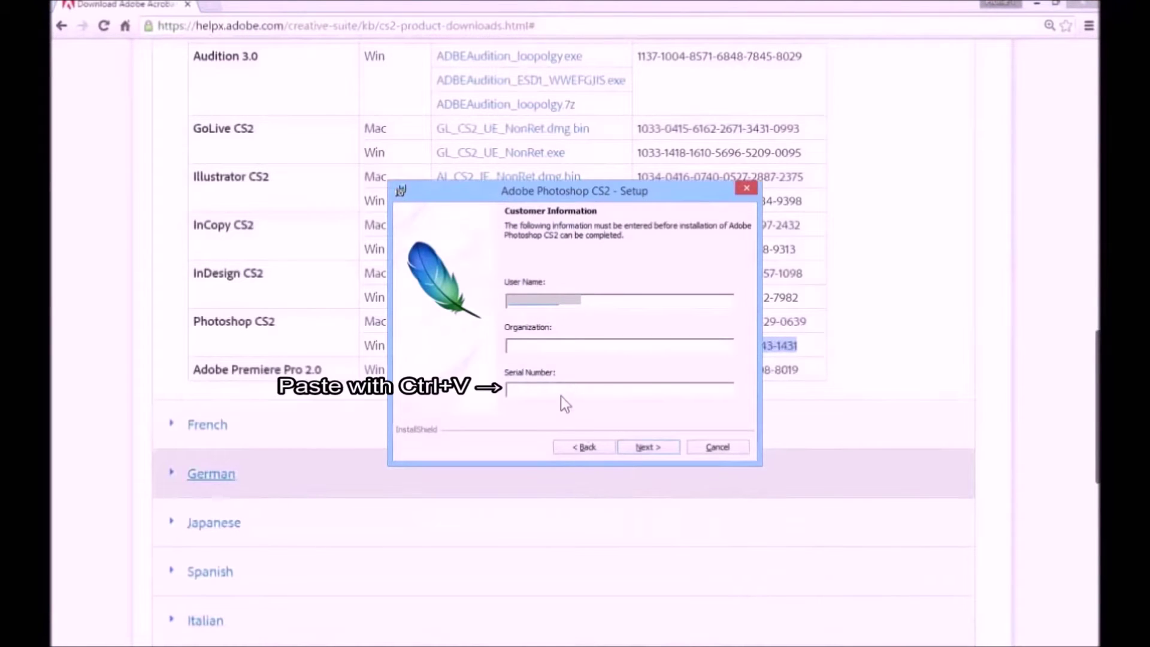
key(ctrl+v)
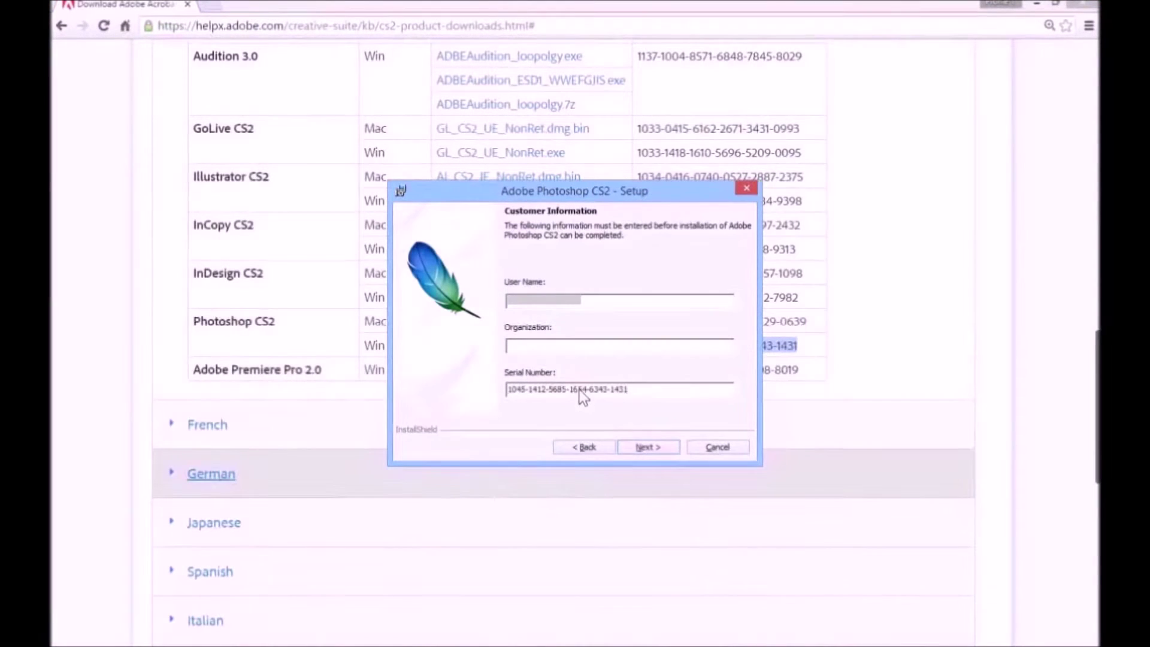
Step: Install with the default folder and file associations, then finish the wizard
click(642, 450)
click(642, 447)
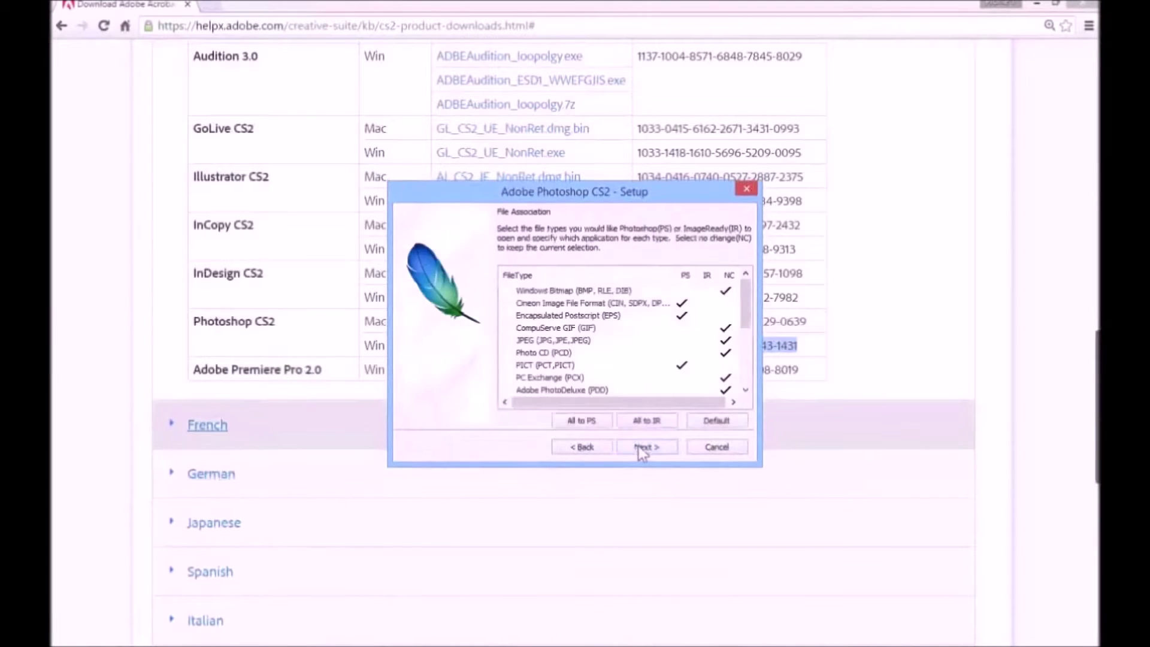
click(642, 448)
click(642, 447)
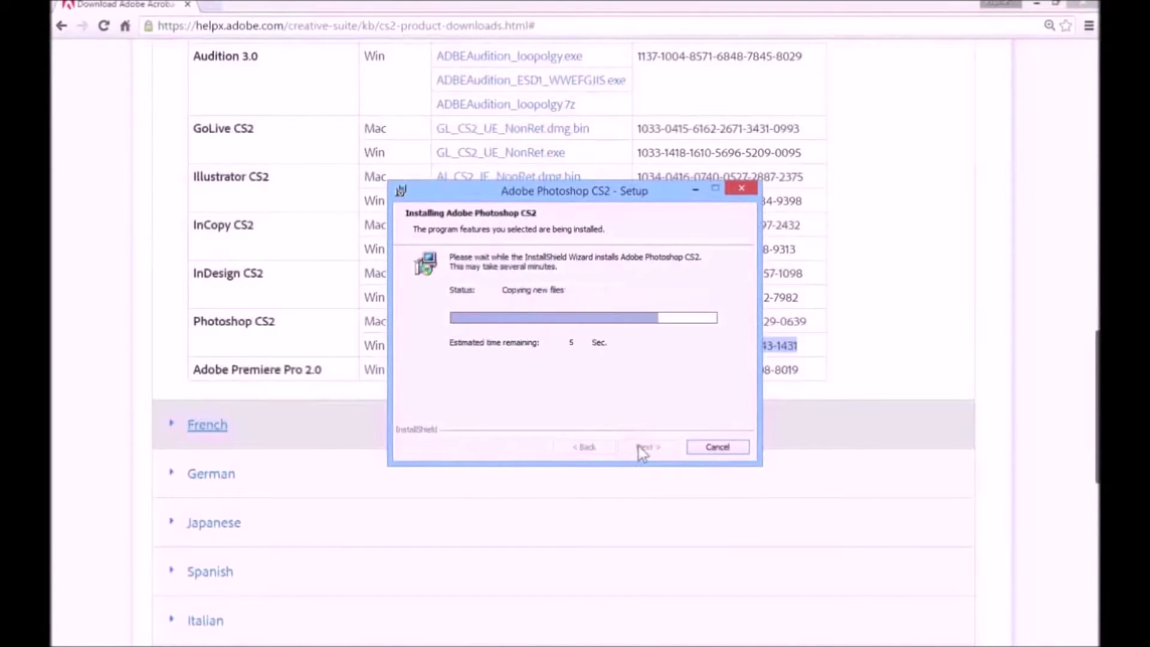
click(554, 307)
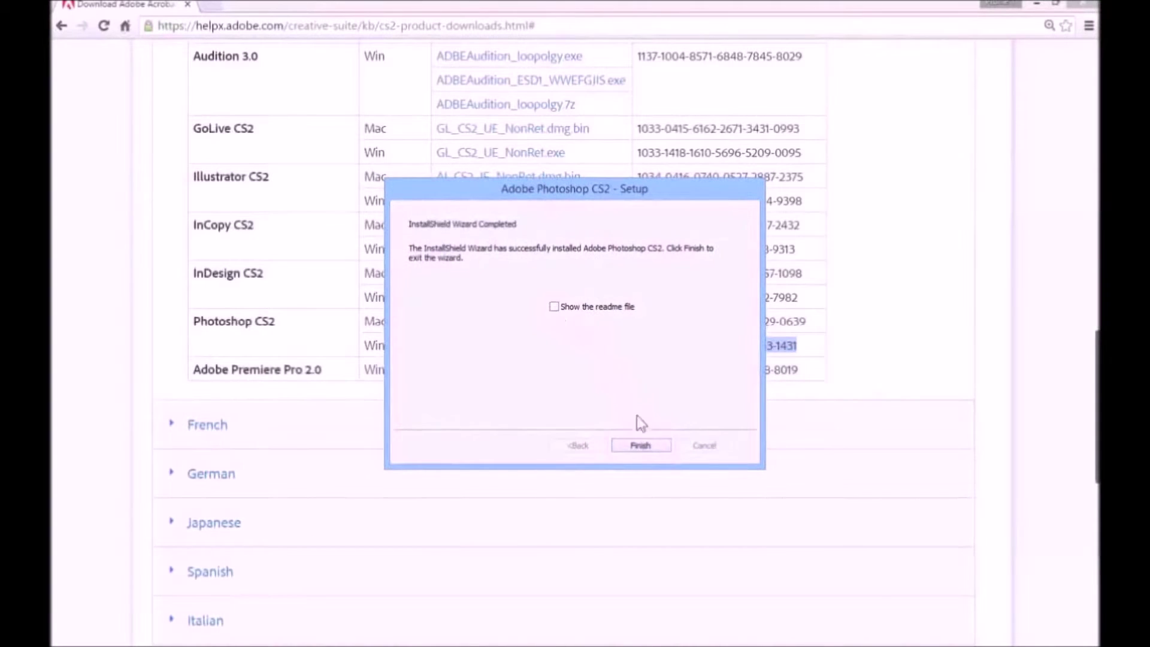
click(640, 445)
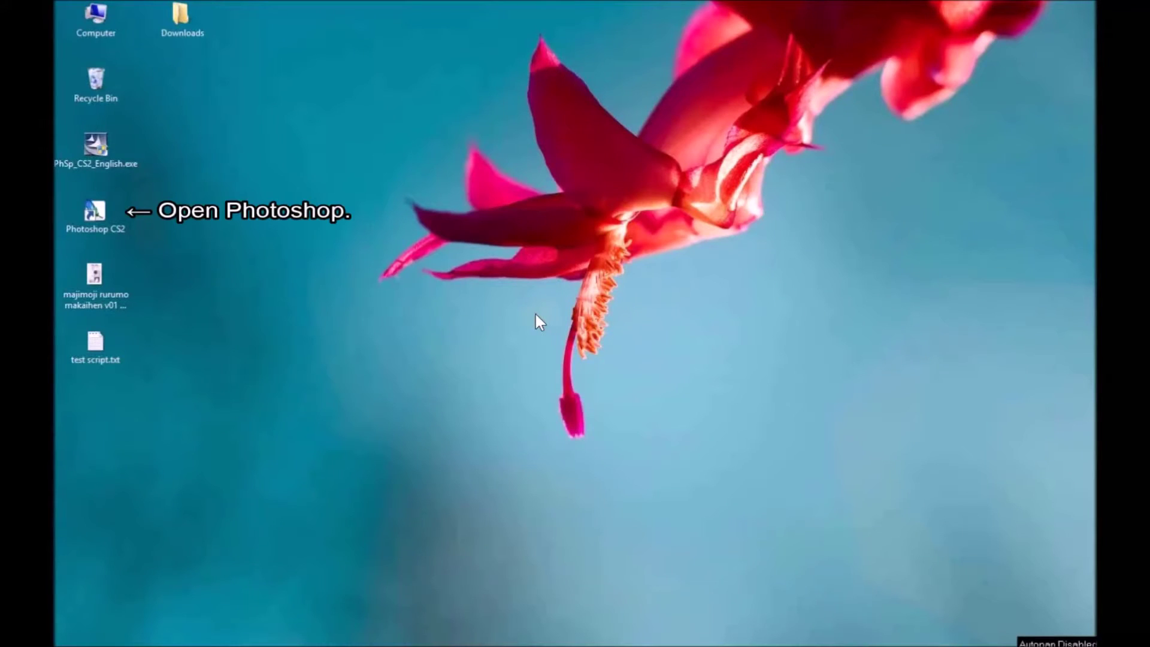
Step: Launch Photoshop CS2, skip registration, and snap it to the right half of the screen
double_click(92, 209)
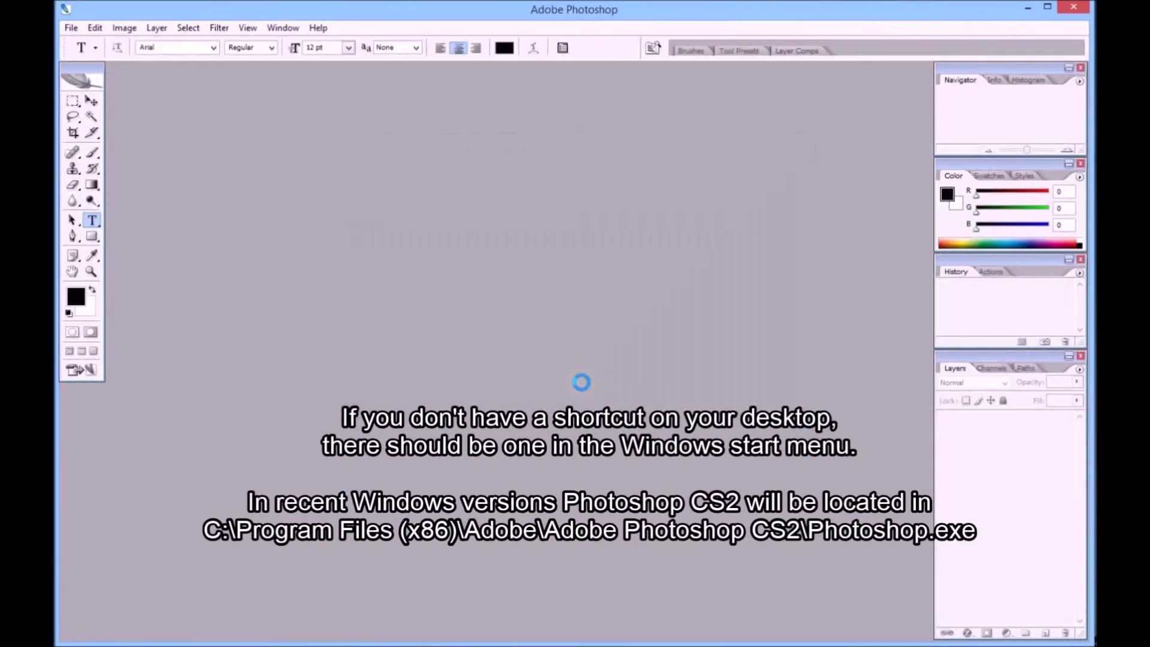
click(514, 473)
click(1047, 7)
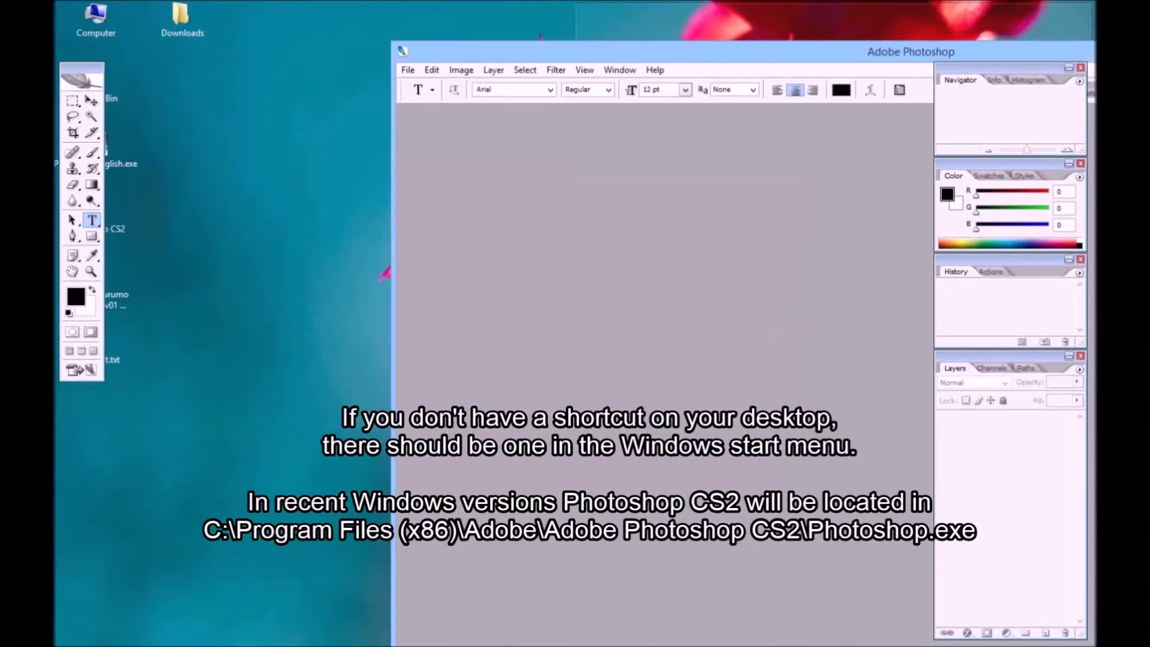
key(super+Right)
Step: Move the toolbox aside and open majimoji rurumo makaihen v01 041.png maximized in Photoshop
drag(85, 63, 548, 166)
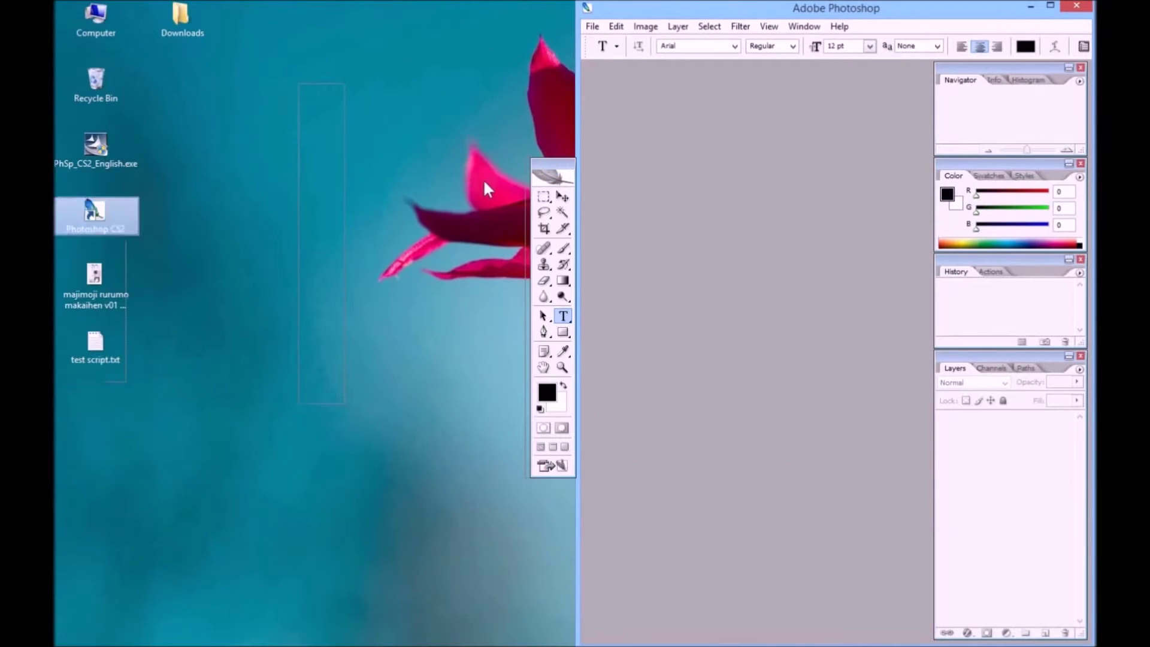
click(334, 206)
drag(94, 279, 696, 275)
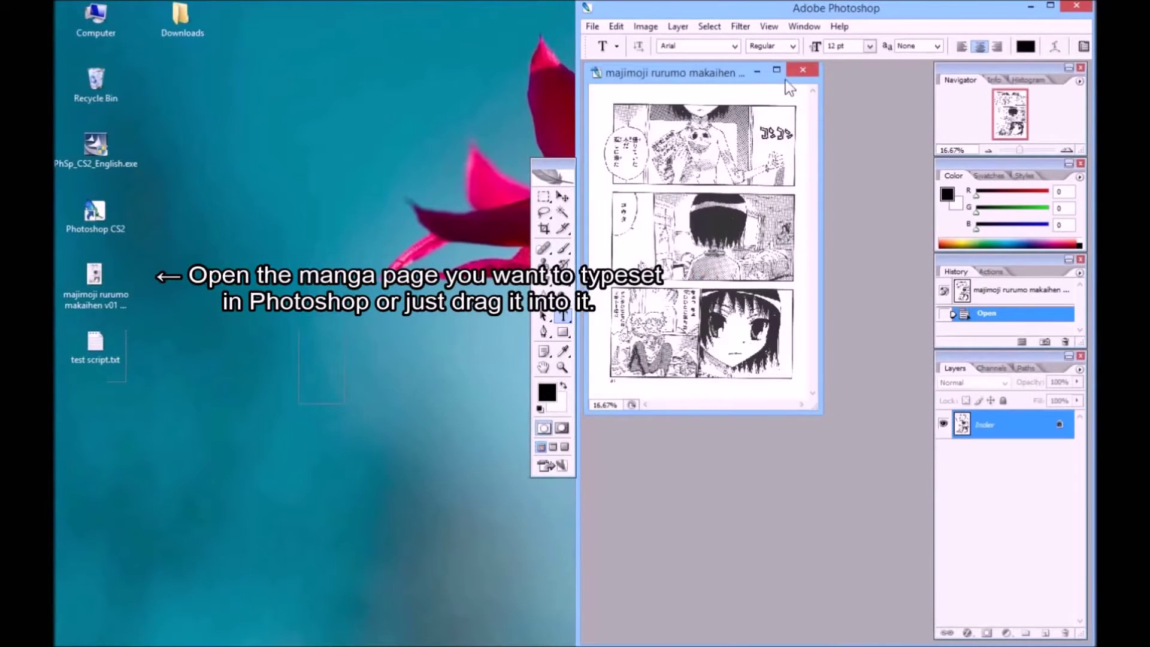
double_click(777, 72)
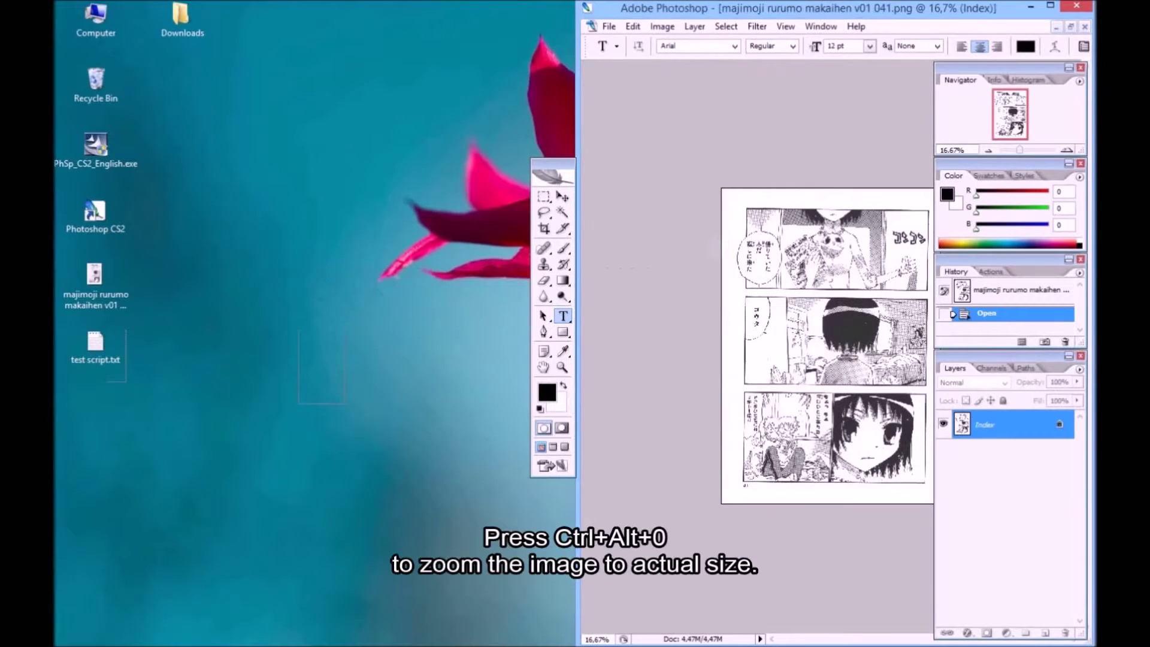
Step: View the page at actual size on the upper panel and draw a Type box over the first bubble
key(ctrl+alt+0)
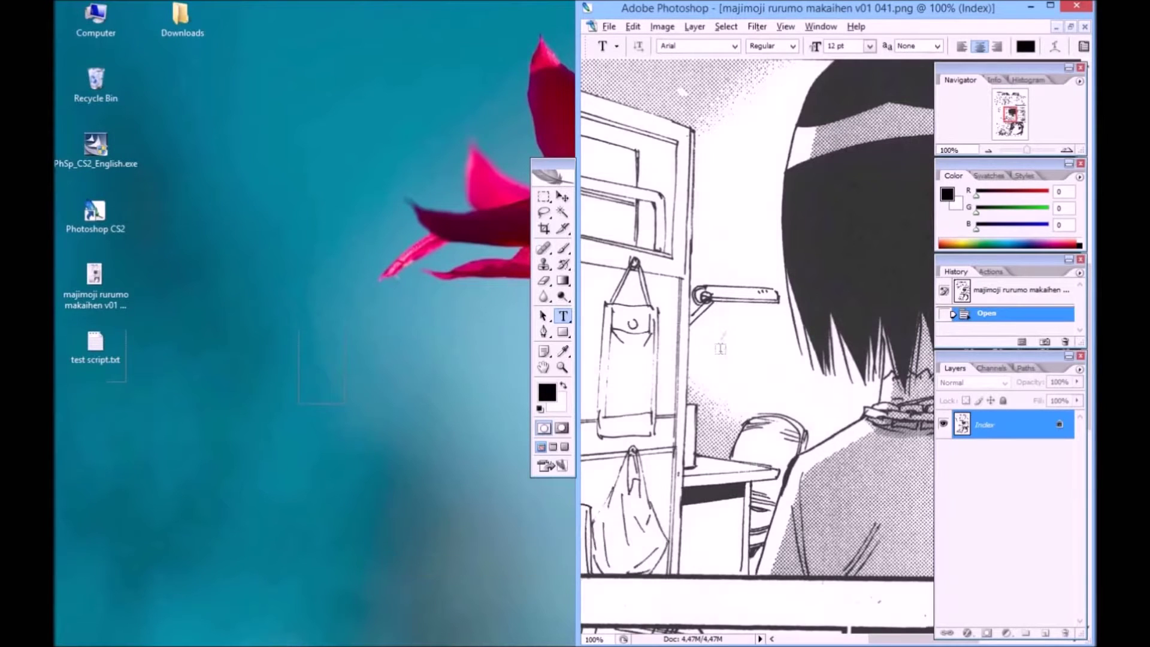
alt+scroll(721, 347, down, 3)
alt+scroll(721, 357, down, 1)
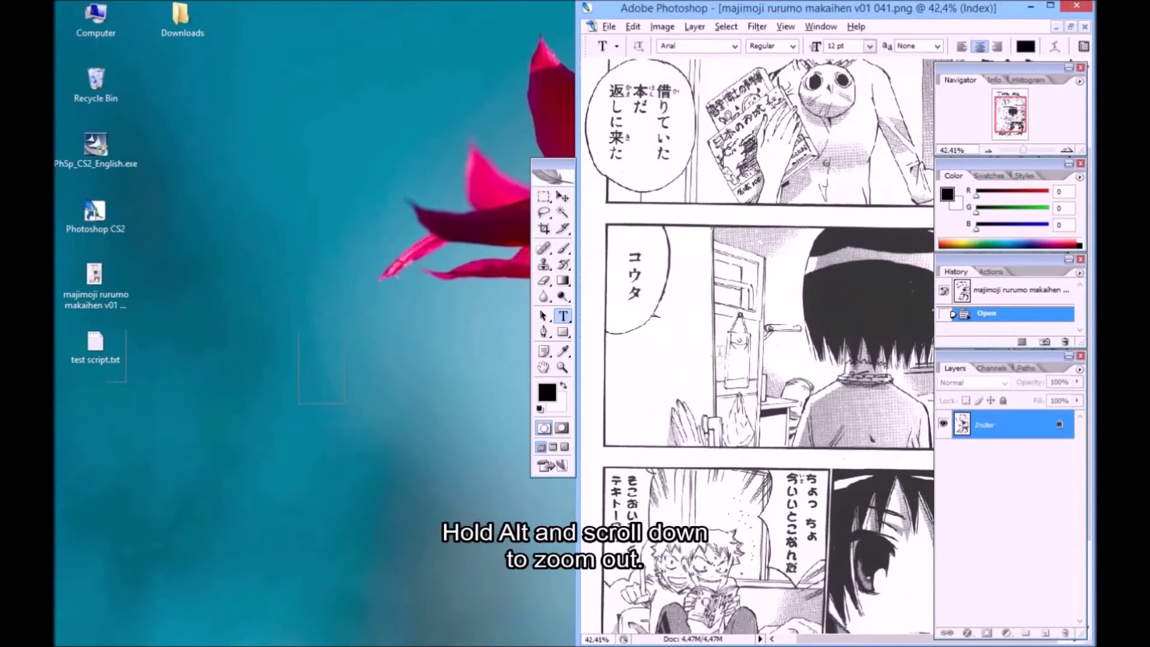
alt+scroll(719, 359, down, 1)
drag(689, 236, 681, 292)
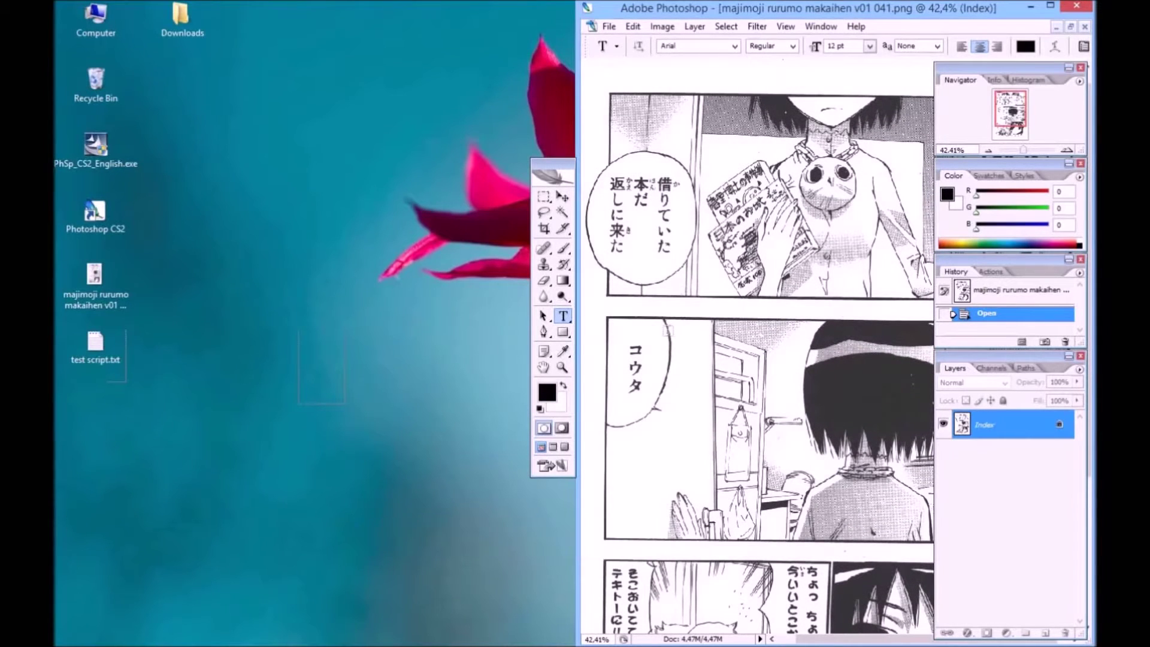
key(p)
key(t)
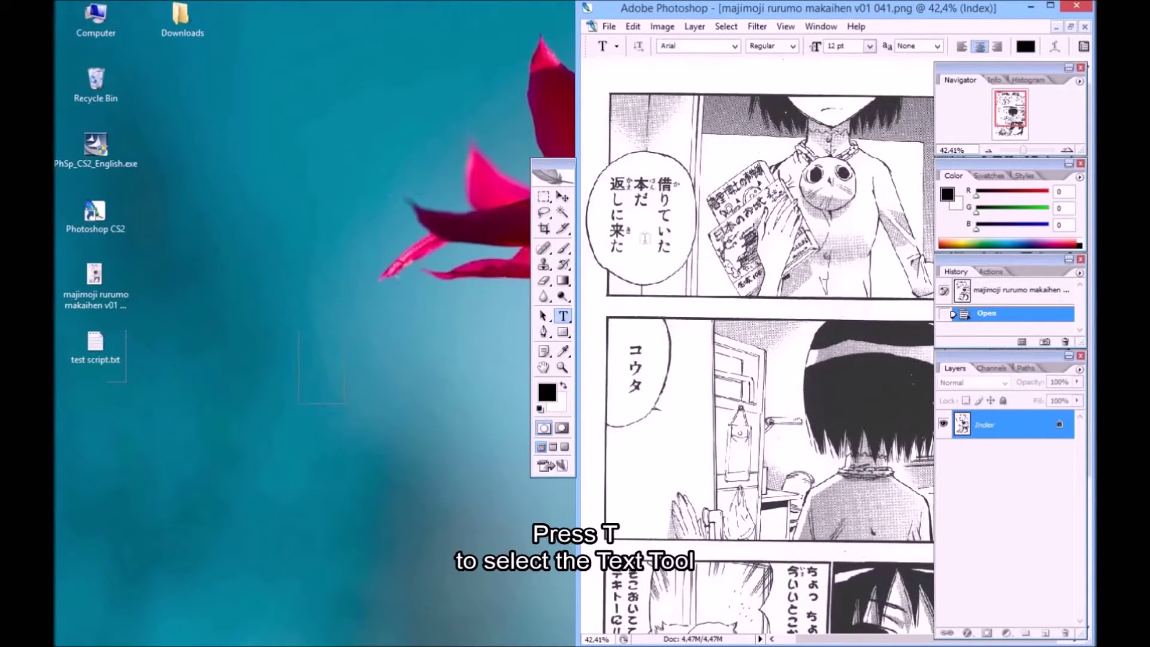
drag(602, 168, 687, 272)
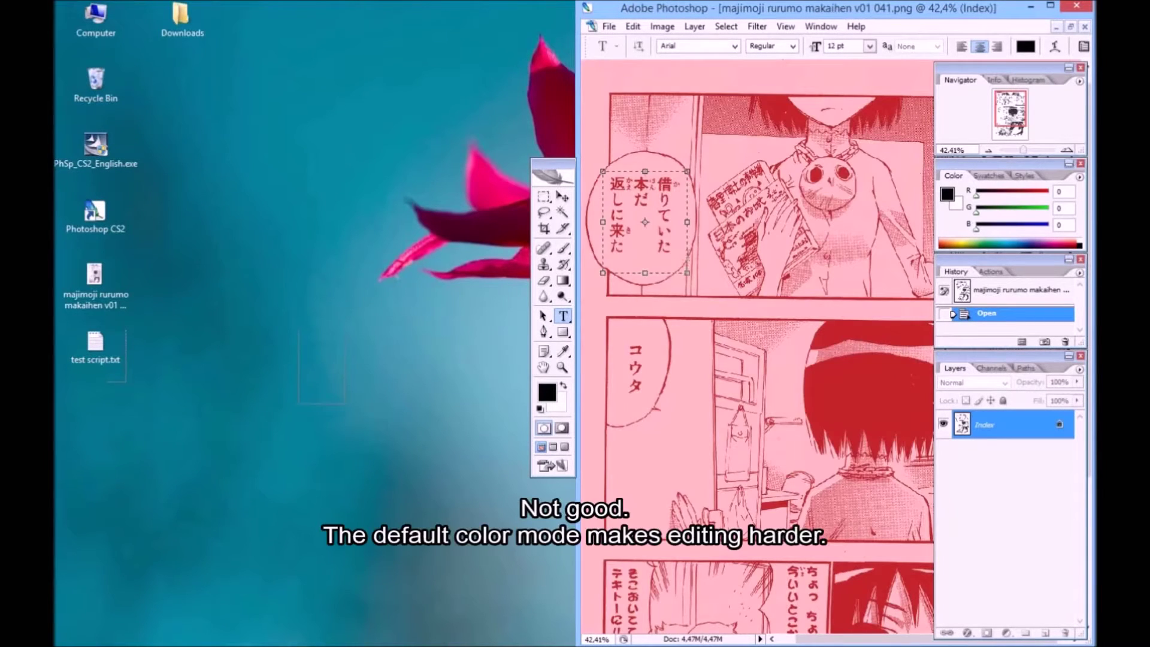
Step: Cancel the text box and change the page from Indexed to RGB Color mode
key(Escape)
click(662, 27)
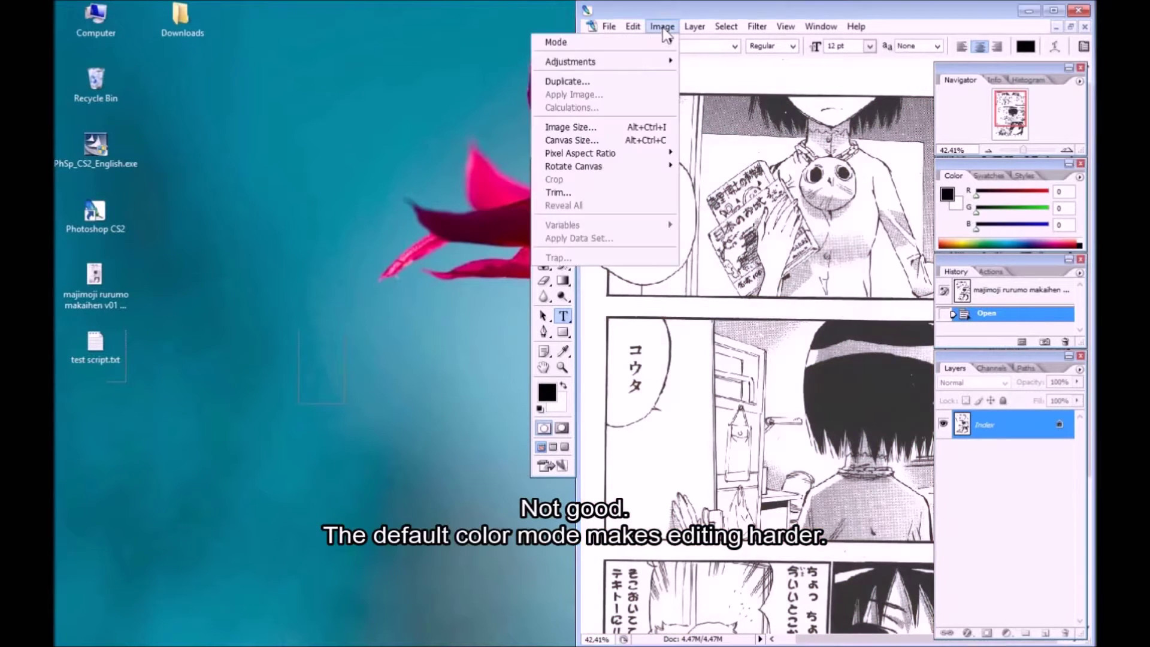
mouse_move(613, 42)
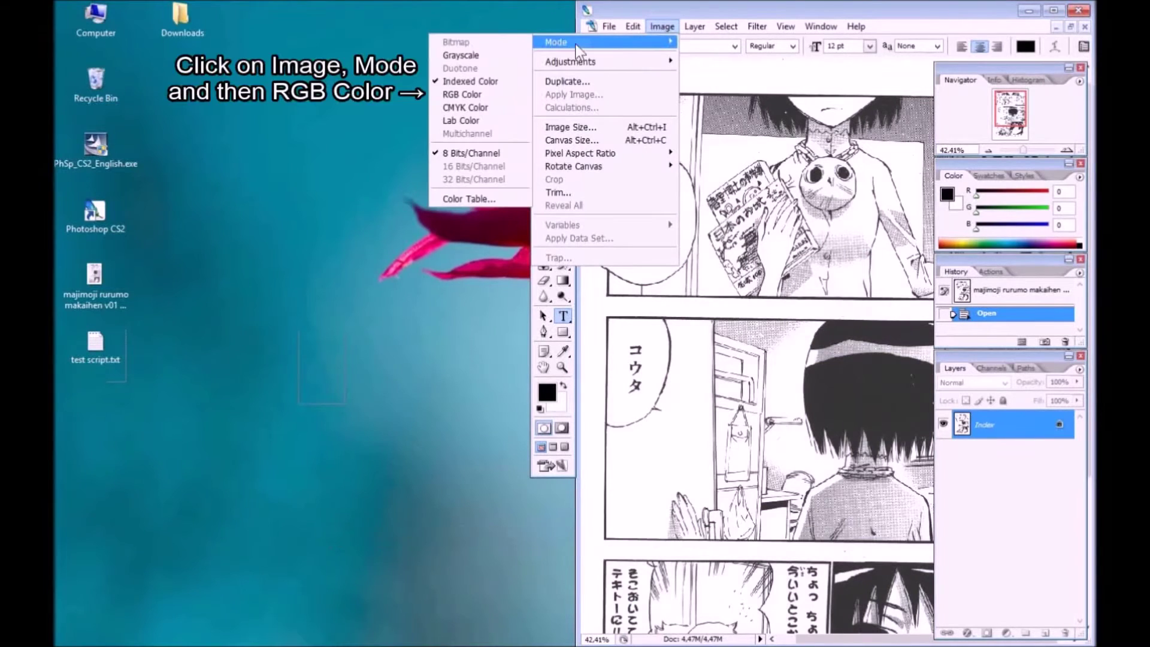
click(469, 96)
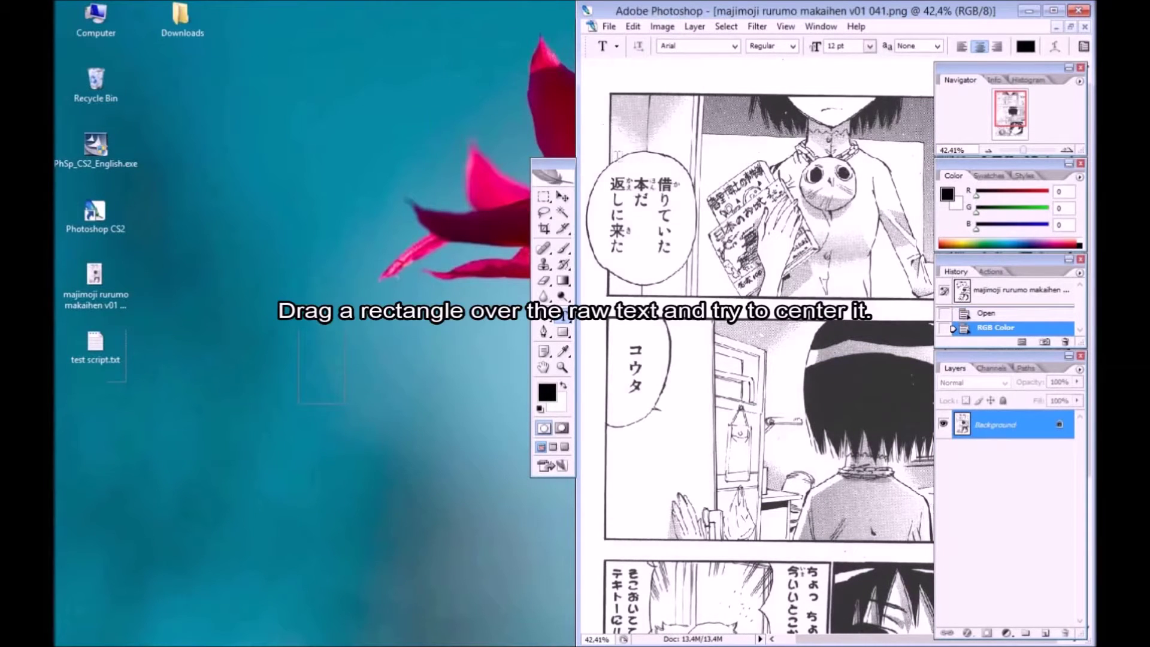
Step: Draw a text box over the first bubble and copy the first translated line from the script
drag(605, 169, 689, 277)
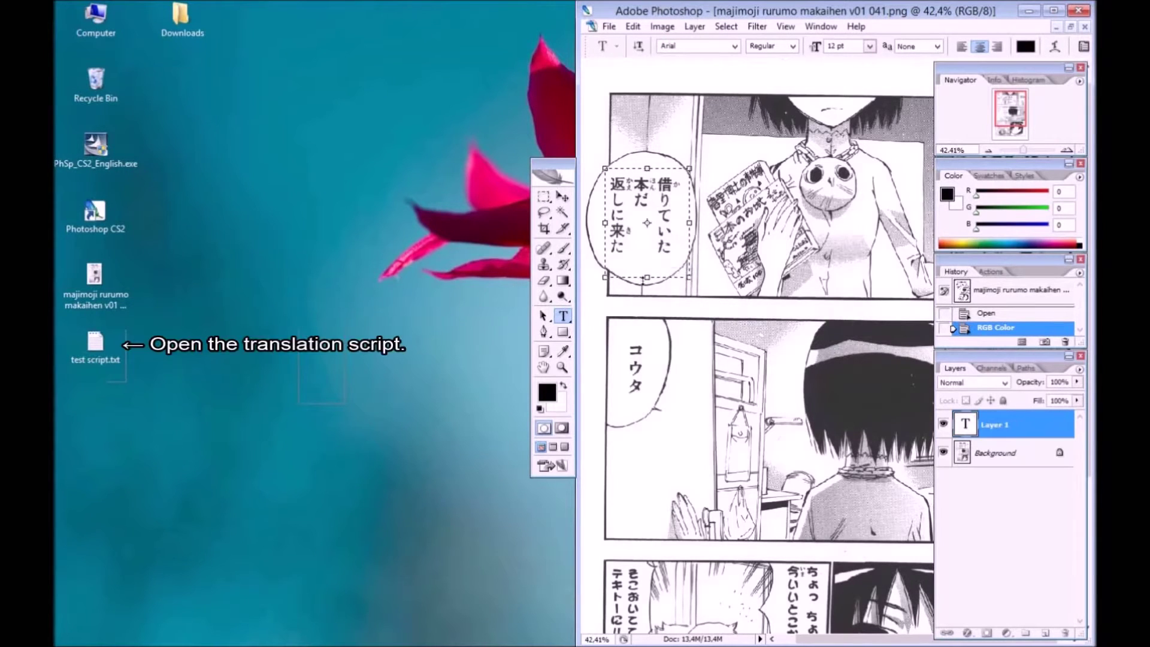
double_click(94, 352)
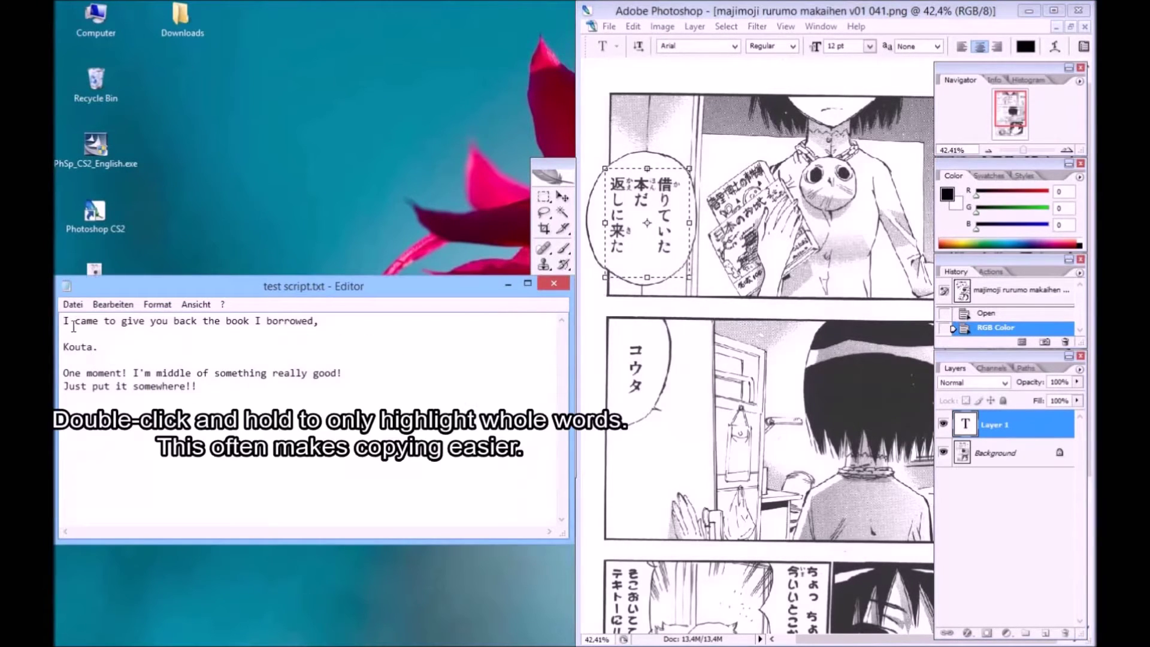
drag(68, 320, 289, 312)
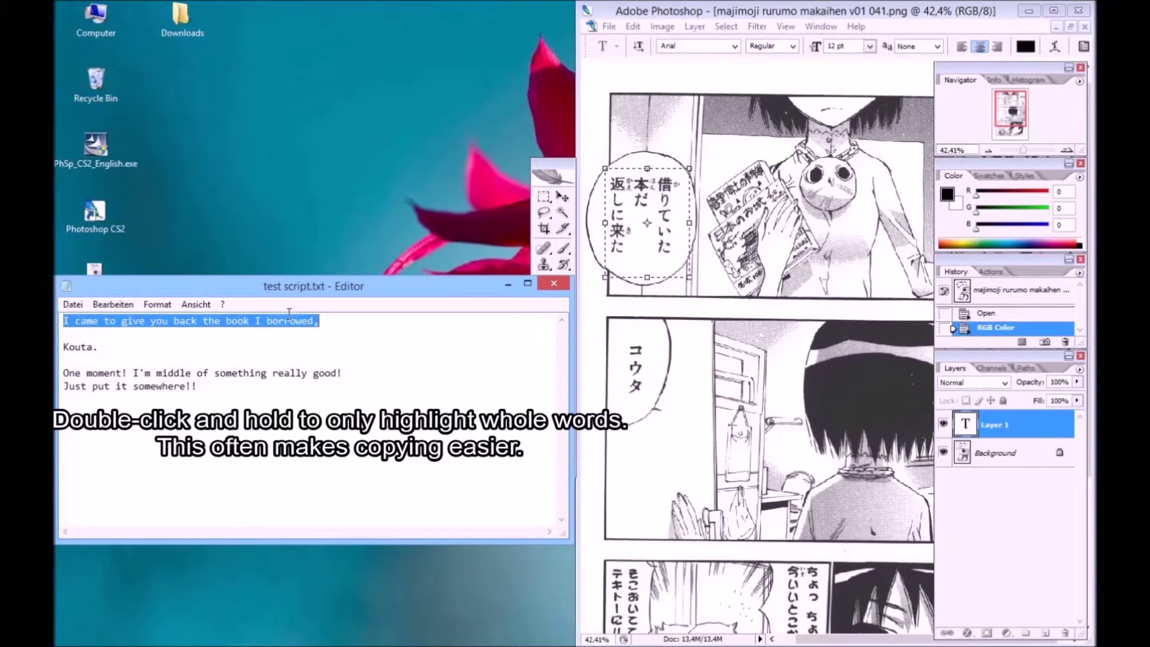
click(652, 202)
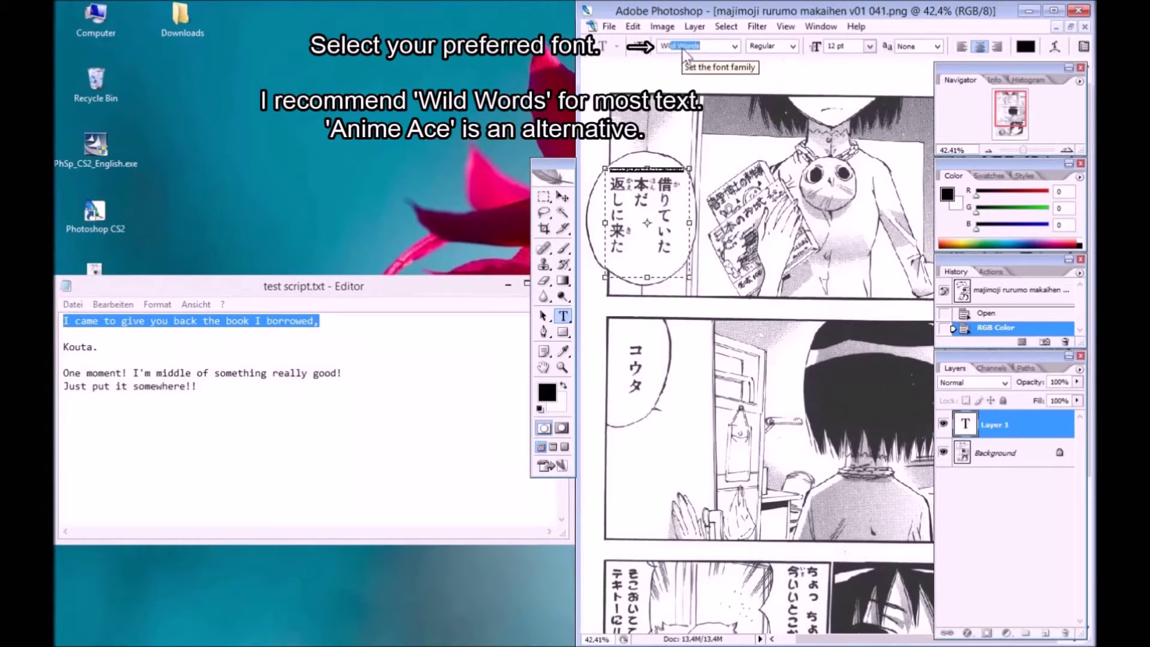
Step: Set Wild Words 36 pt and commit 'I came to give you back the book I borrowed,'
text(Wild Words)
key(Return)
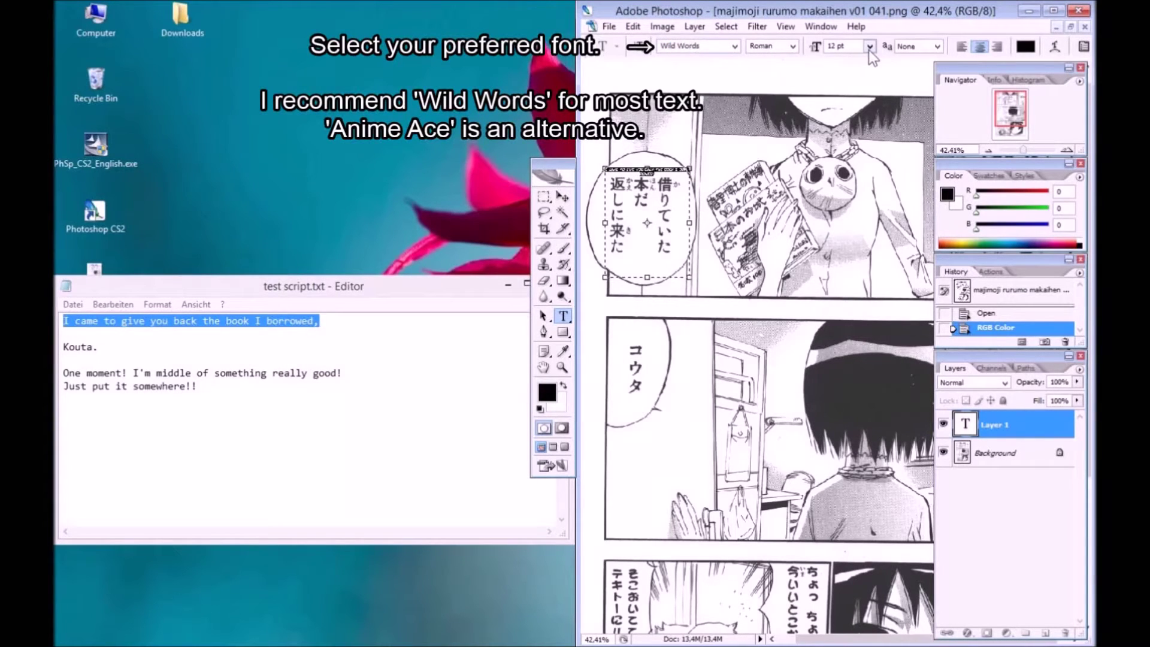
click(868, 49)
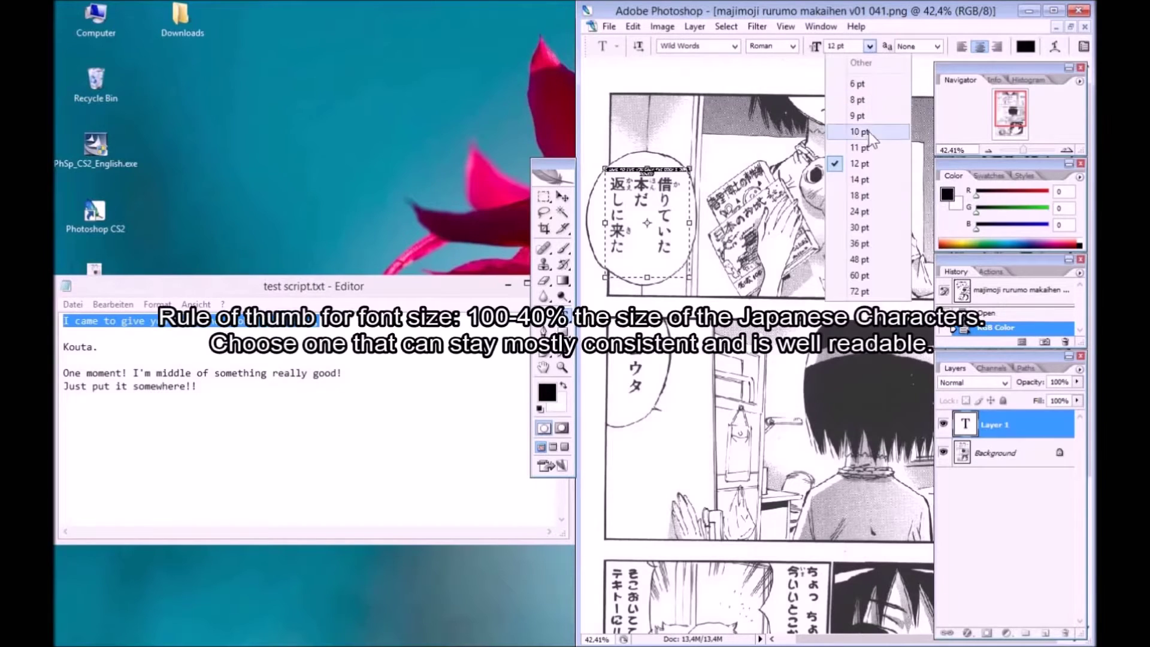
click(859, 244)
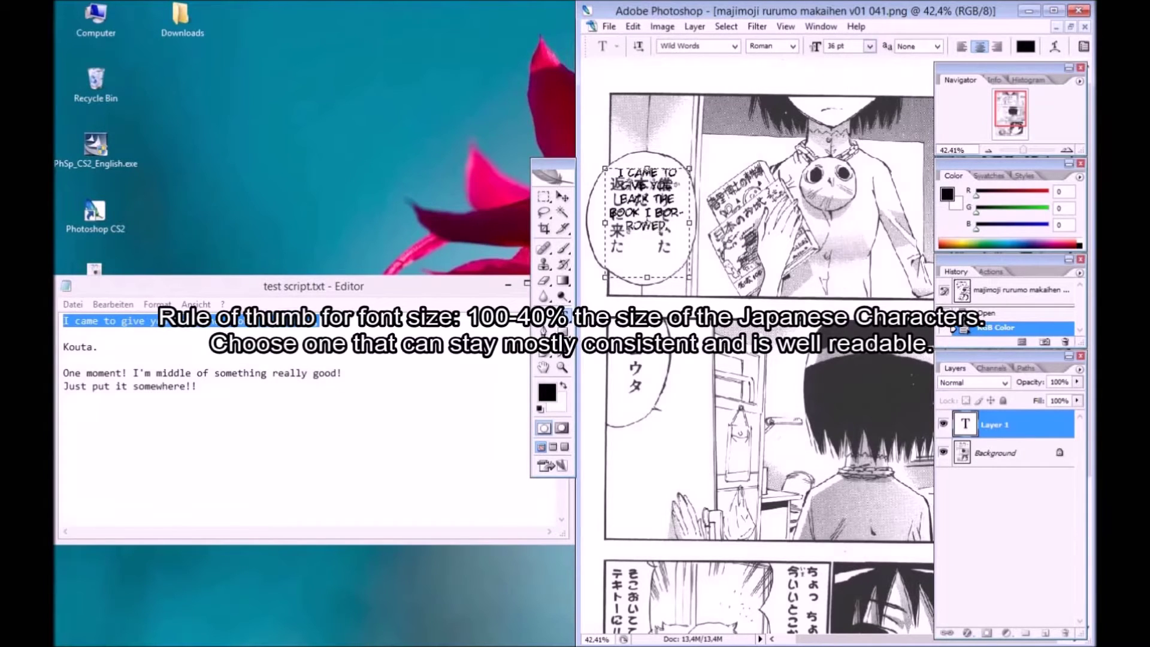
drag(647, 169, 647, 184)
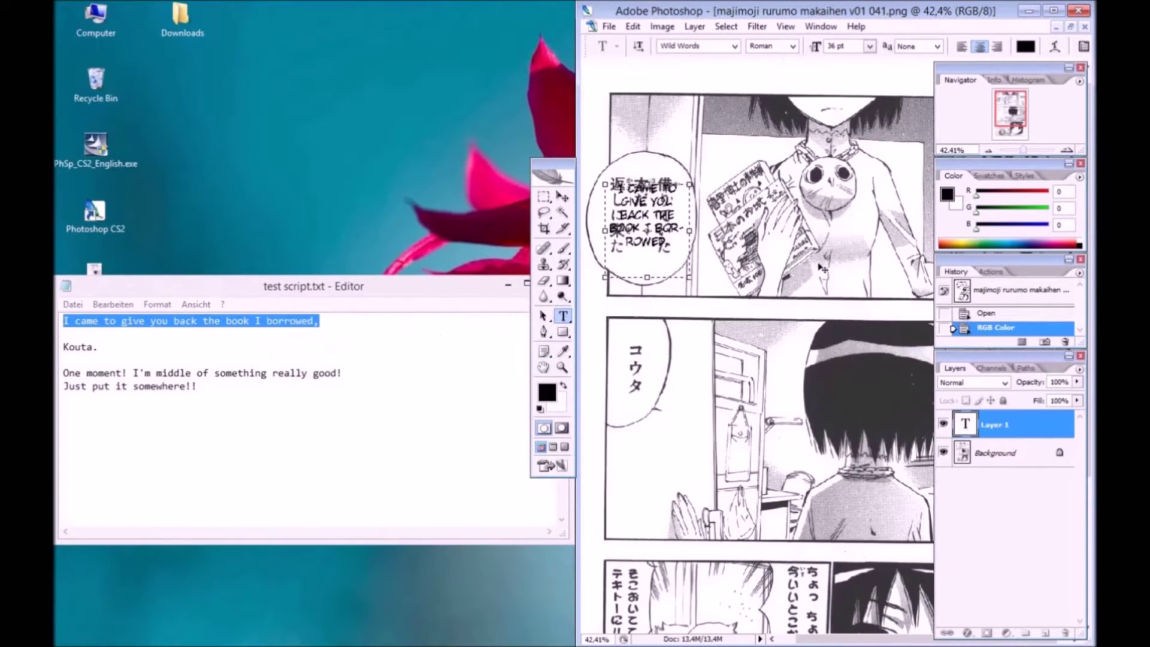
key(ctrl+Return)
Step: Nudge the English text slightly left, then draw a text box over the second bubble
key(v)
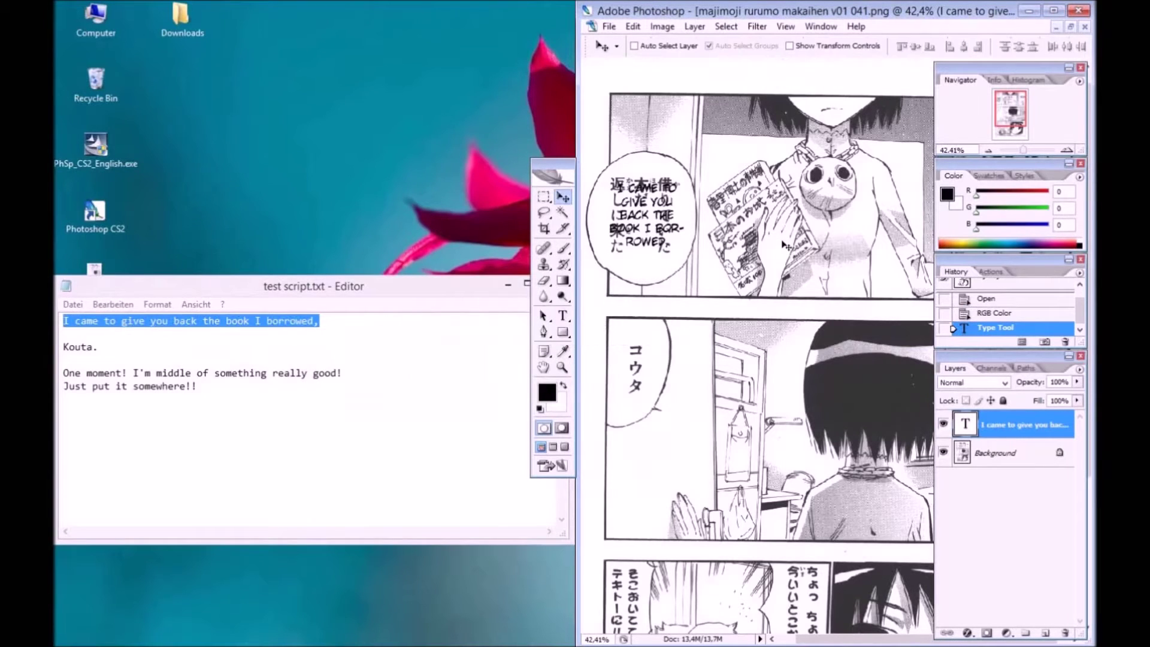
drag(785, 245, 780, 245)
key(Left)
key(t)
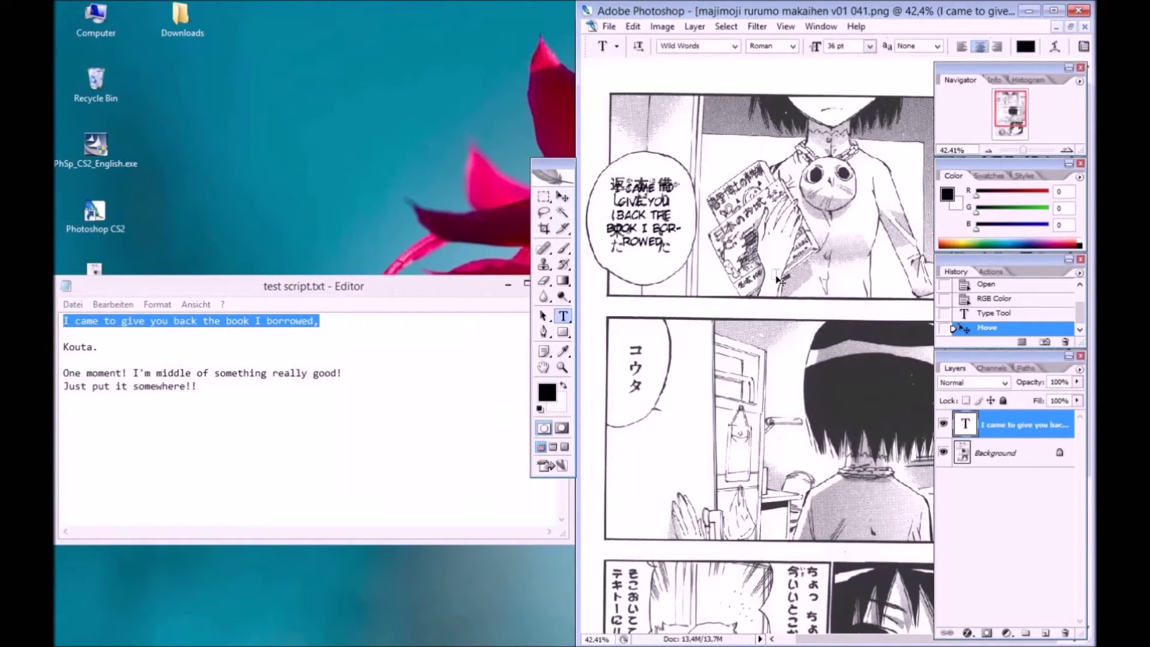
drag(607, 323, 671, 421)
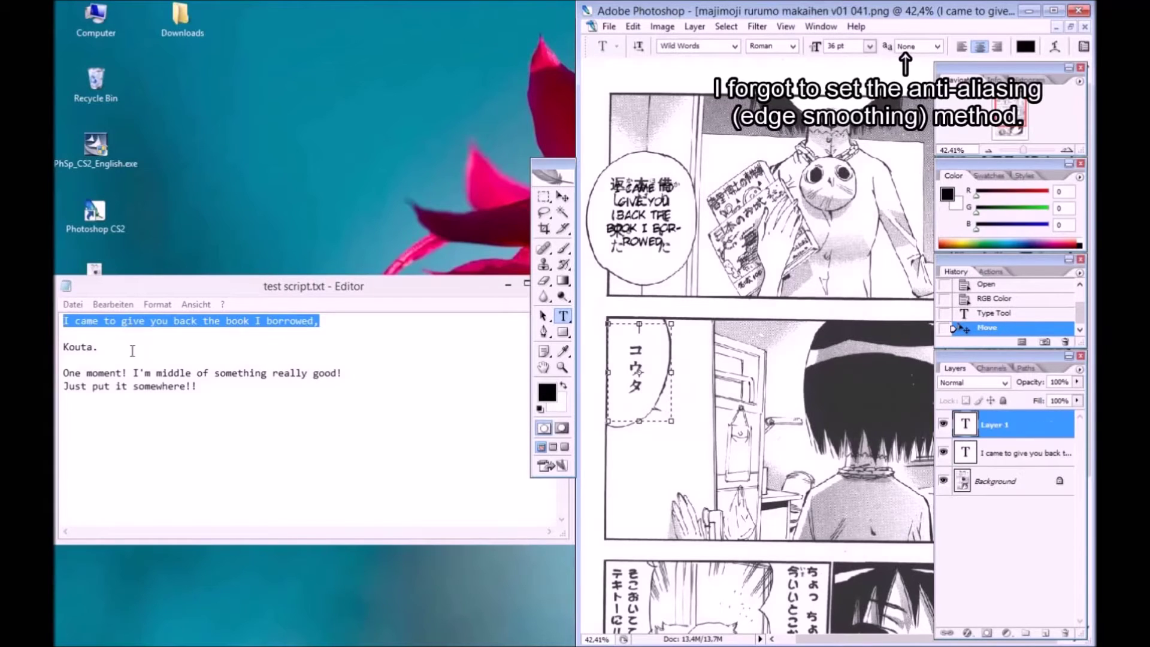
Step: Paste 'Kouta.' from the script into the second bubble, lower it, and commit
drag(133, 351, 65, 350)
key(ctrl+c)
click(658, 365)
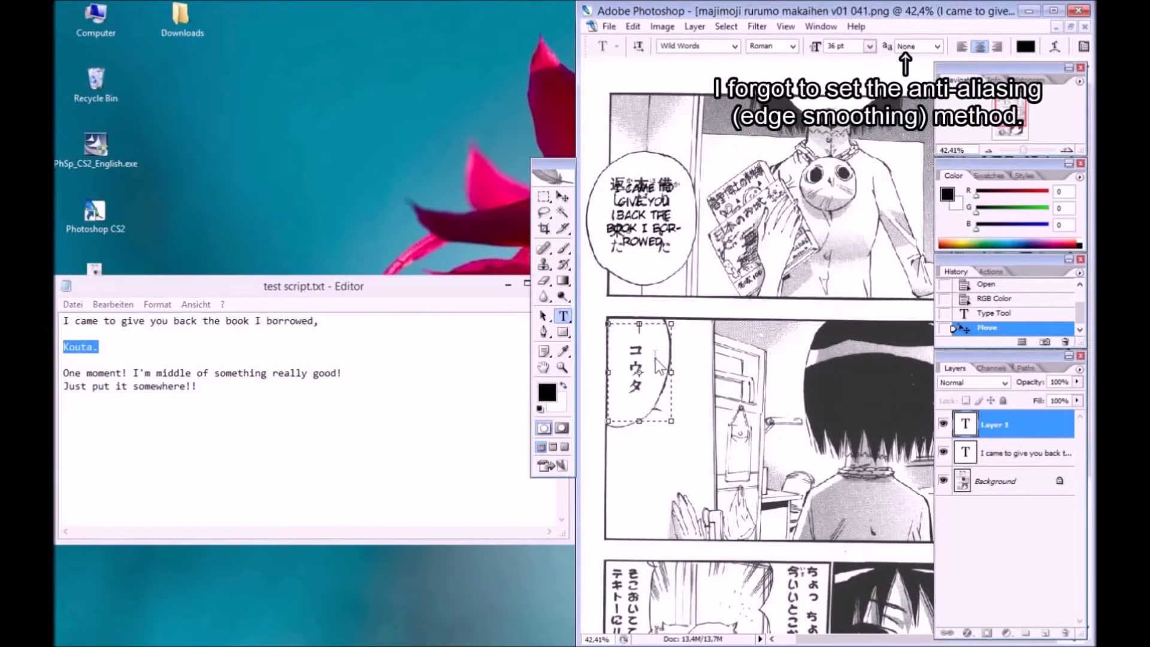
key(ctrl+v)
drag(639, 323, 651, 360)
key(ctrl+Return)
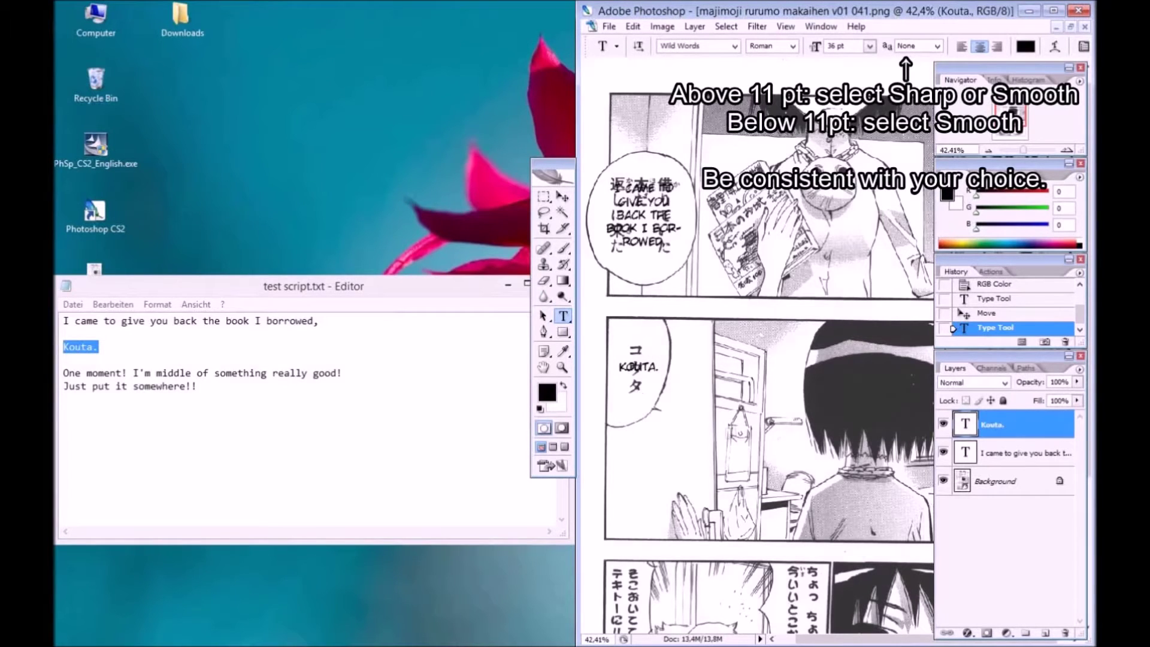
Step: Scroll to the bottom panel, draw a text box over its right bubble, and select the 'One moment!' line
drag(746, 461, 757, 246)
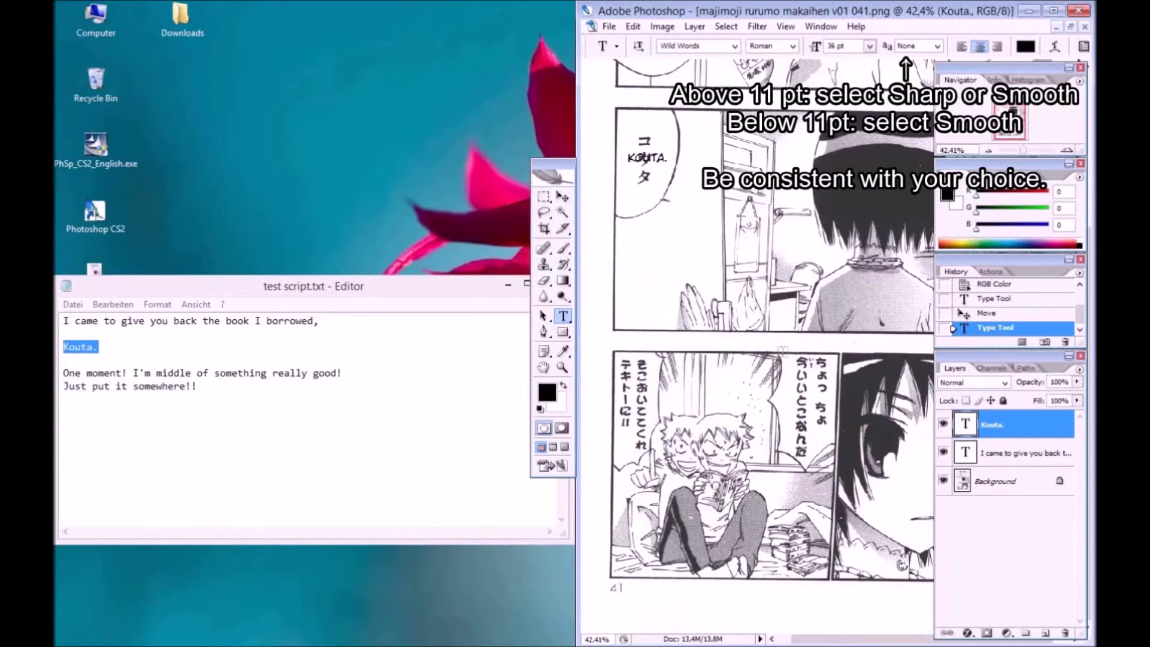
drag(782, 353, 836, 462)
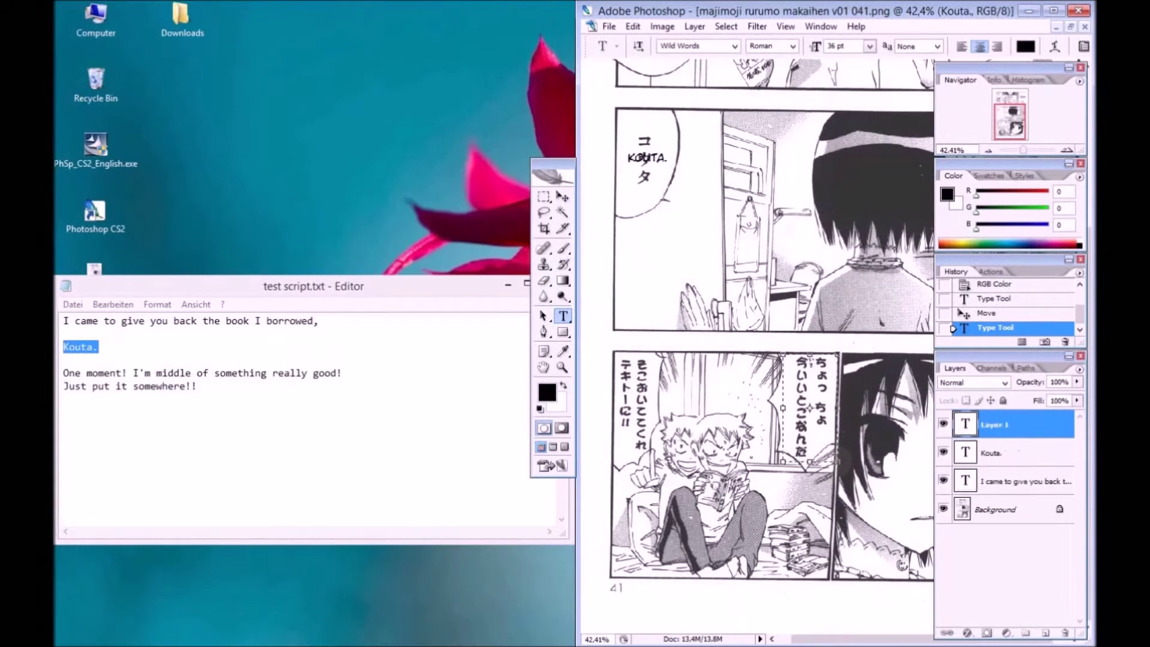
drag(341, 373, 67, 375)
Step: Paste 'One moment! I'm middle of something really good!' into the bottom-right text box
key(ctrl+c)
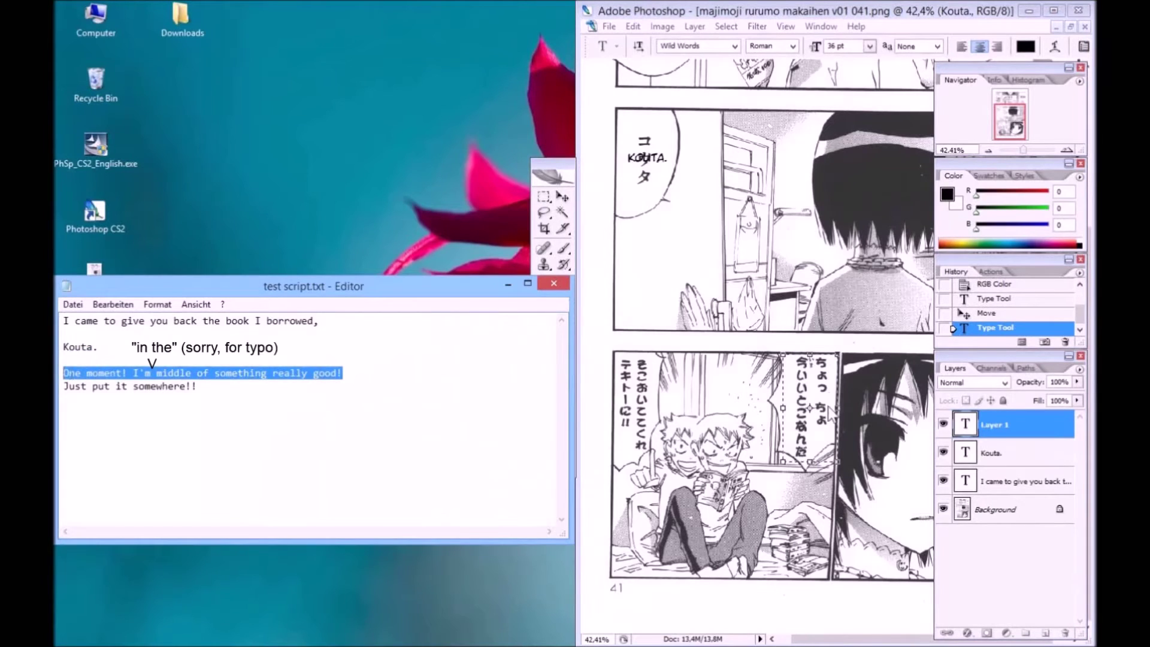
click(830, 414)
key(ctrl+v)
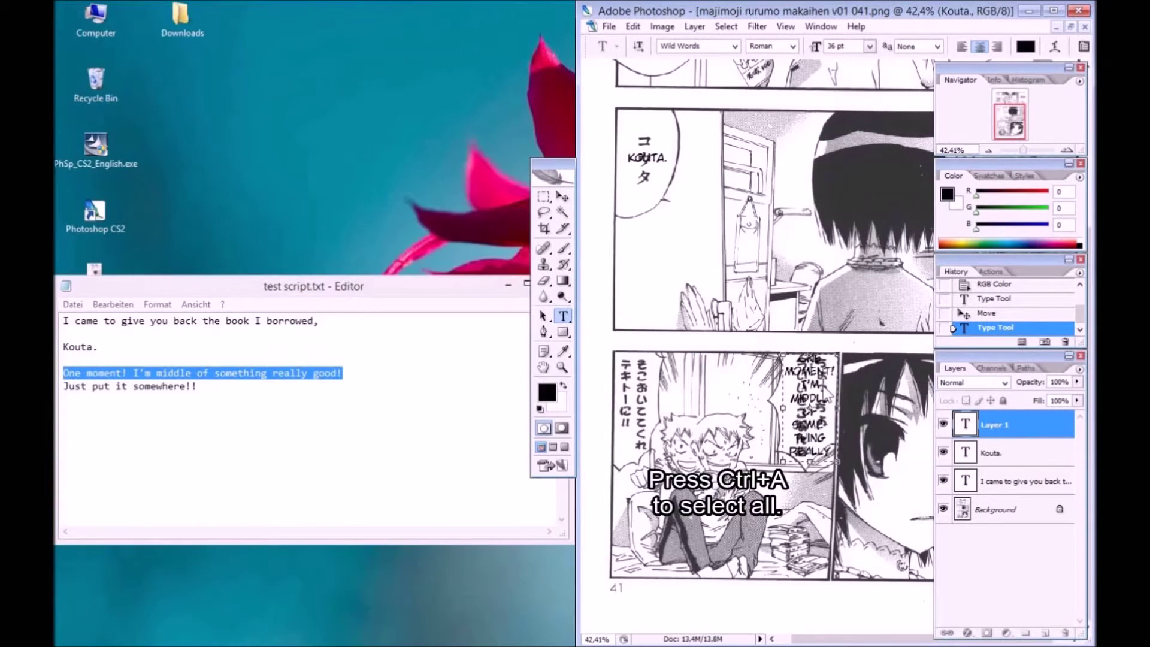
key(ctrl+a)
Step: Style the line Wild Words BoldItalic 30 pt and commit the text layer
click(781, 46)
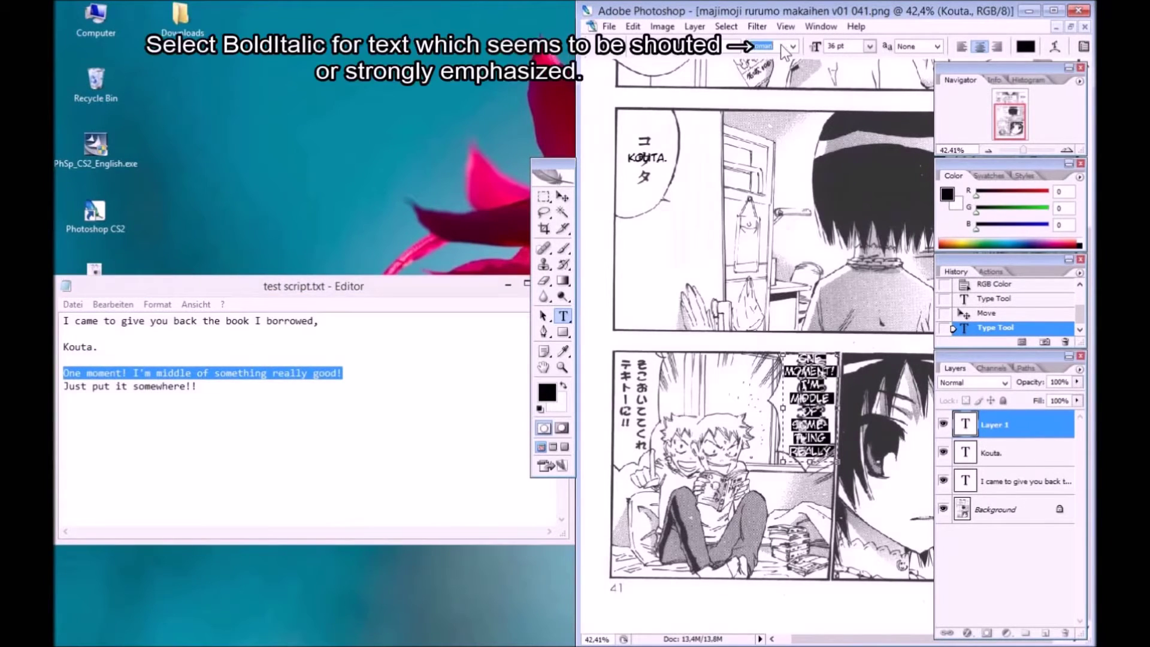
click(792, 46)
click(776, 84)
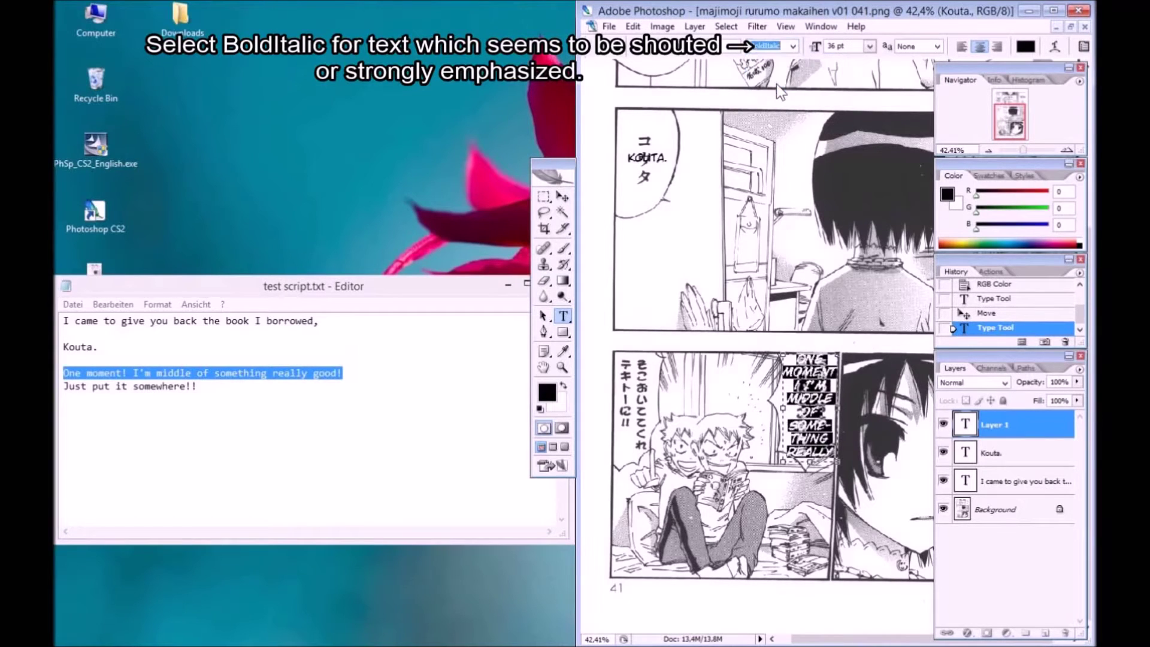
click(869, 46)
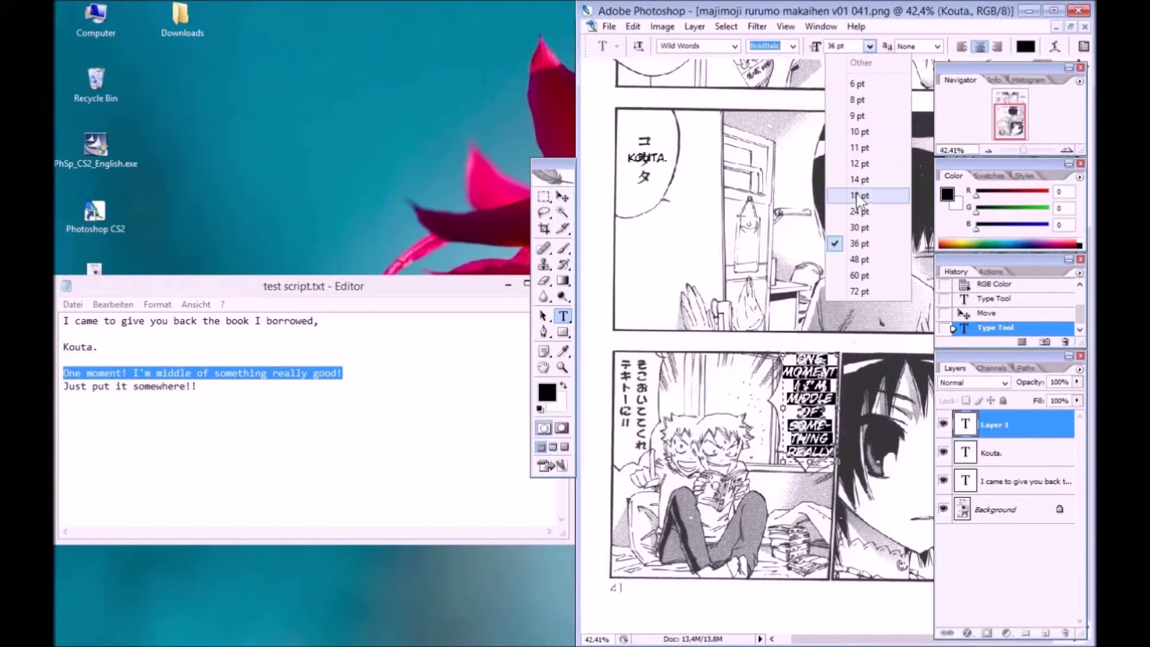
click(859, 228)
key(ctrl+h)
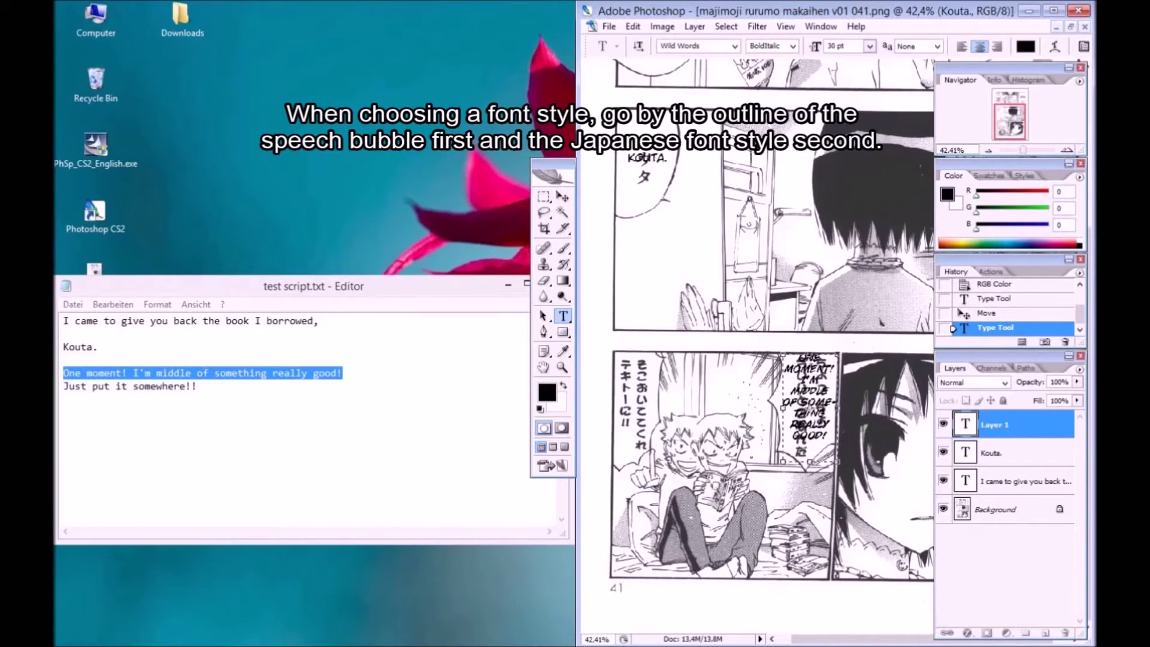
key(ctrl+shift+b)
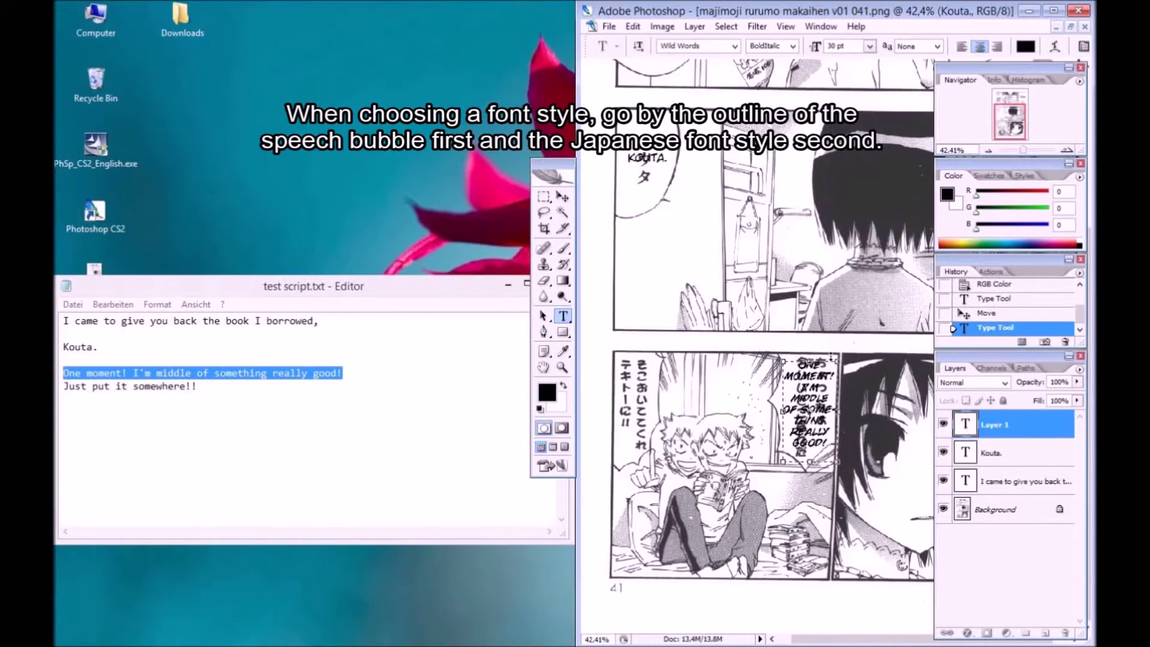
key(ctrl+Return)
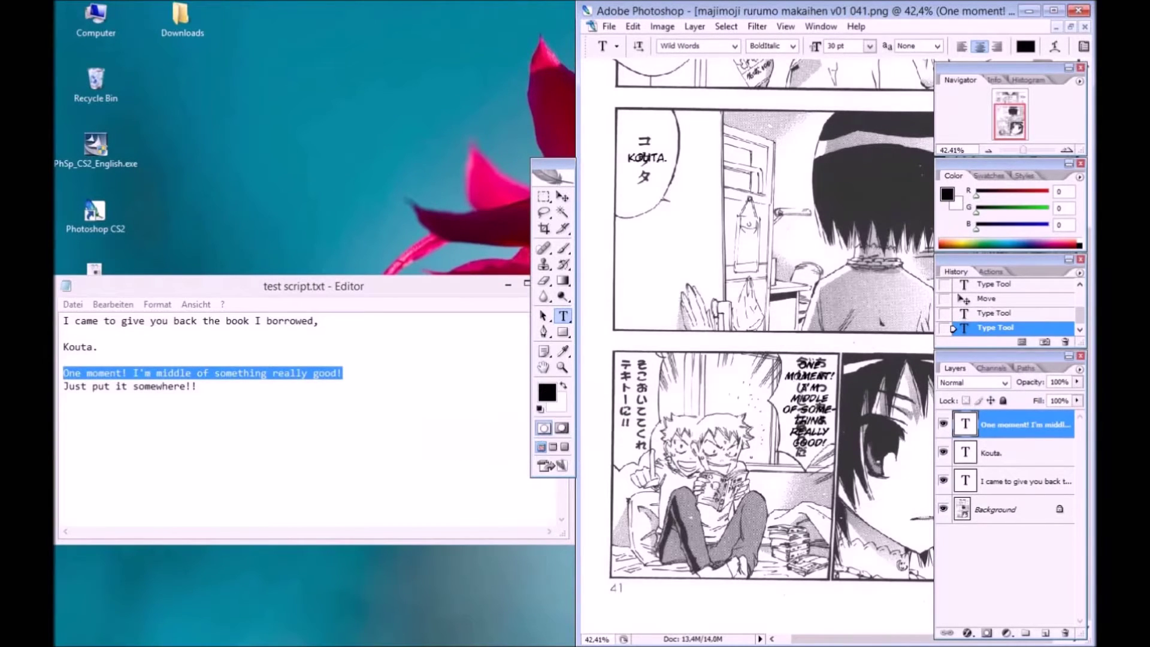
click(986, 462)
Step: Add a white (ffffff) 4 px Stroke through Blending Options to the 'One moment!' layer
click(809, 407)
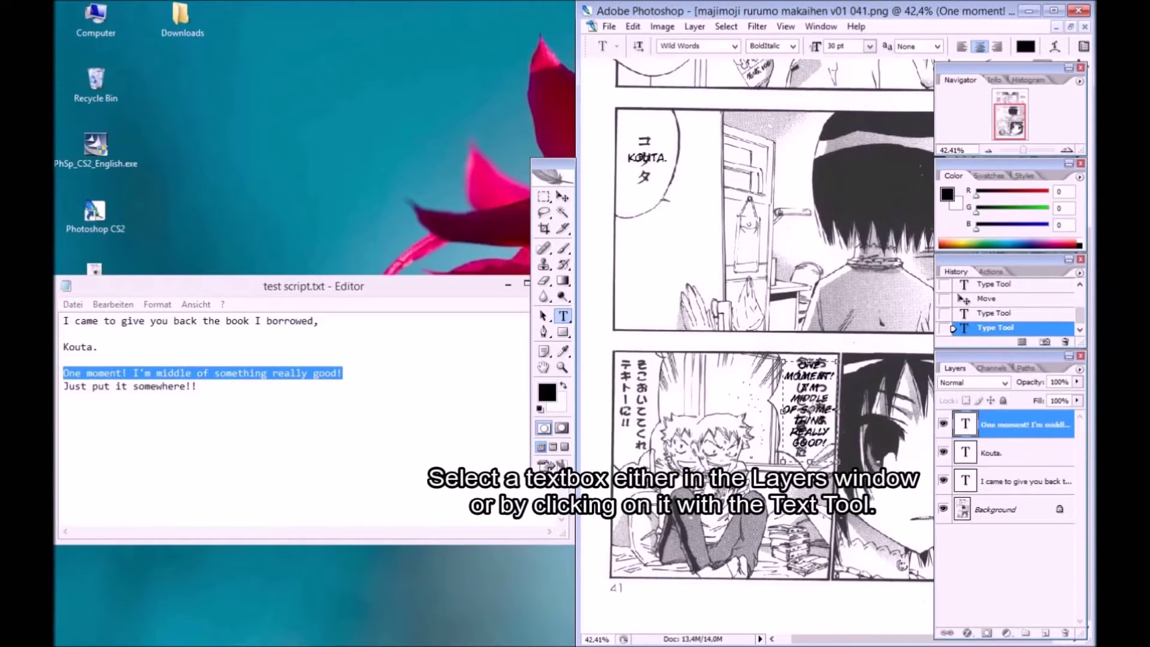
click(692, 29)
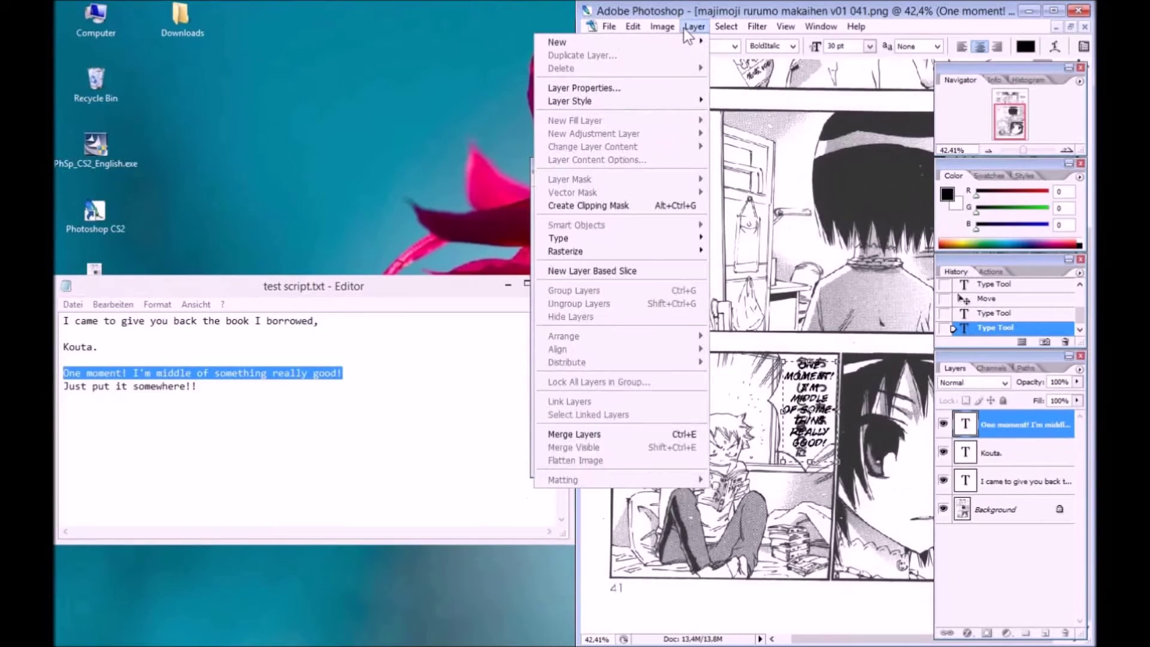
mouse_move(671, 102)
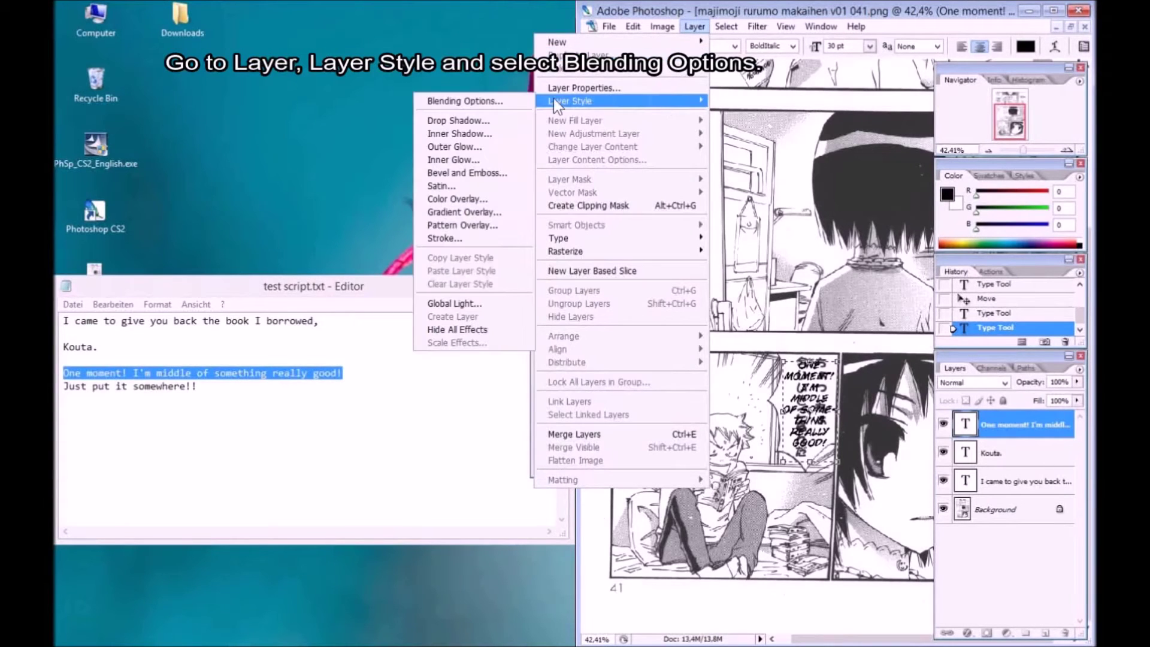
click(492, 101)
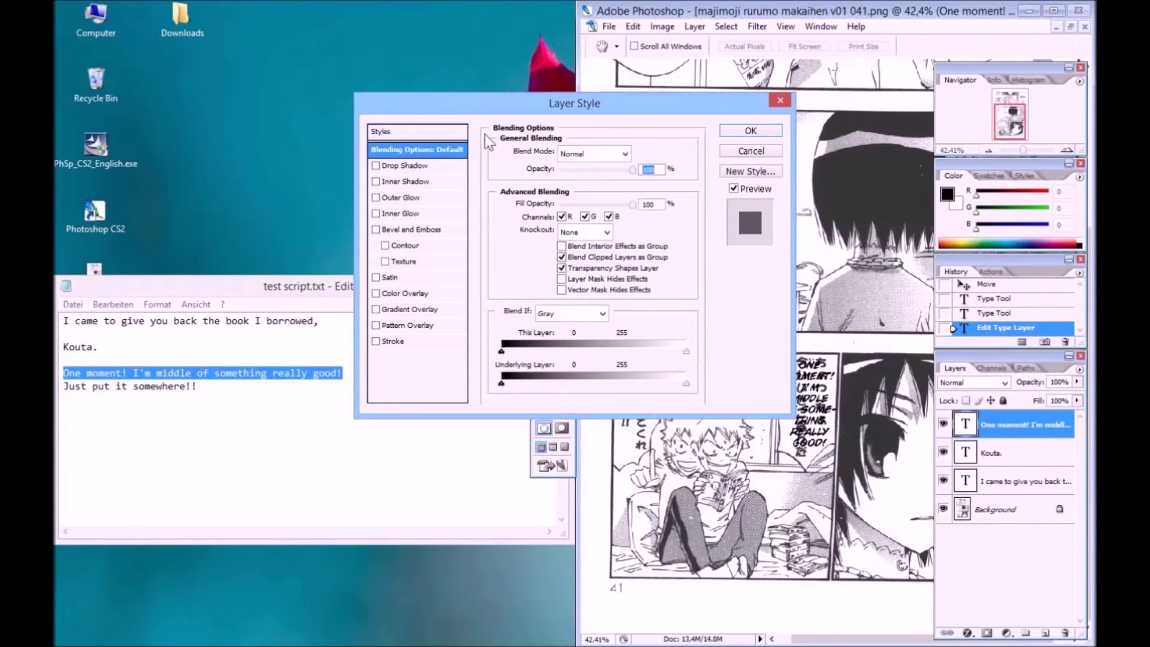
click(377, 342)
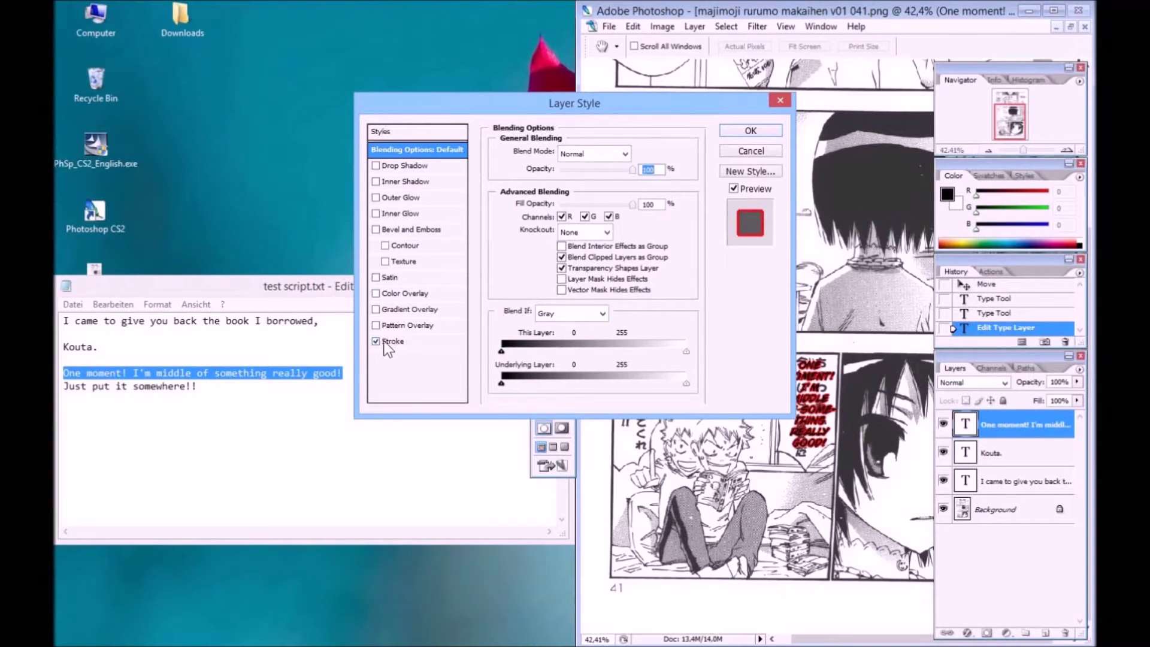
click(392, 342)
click(531, 250)
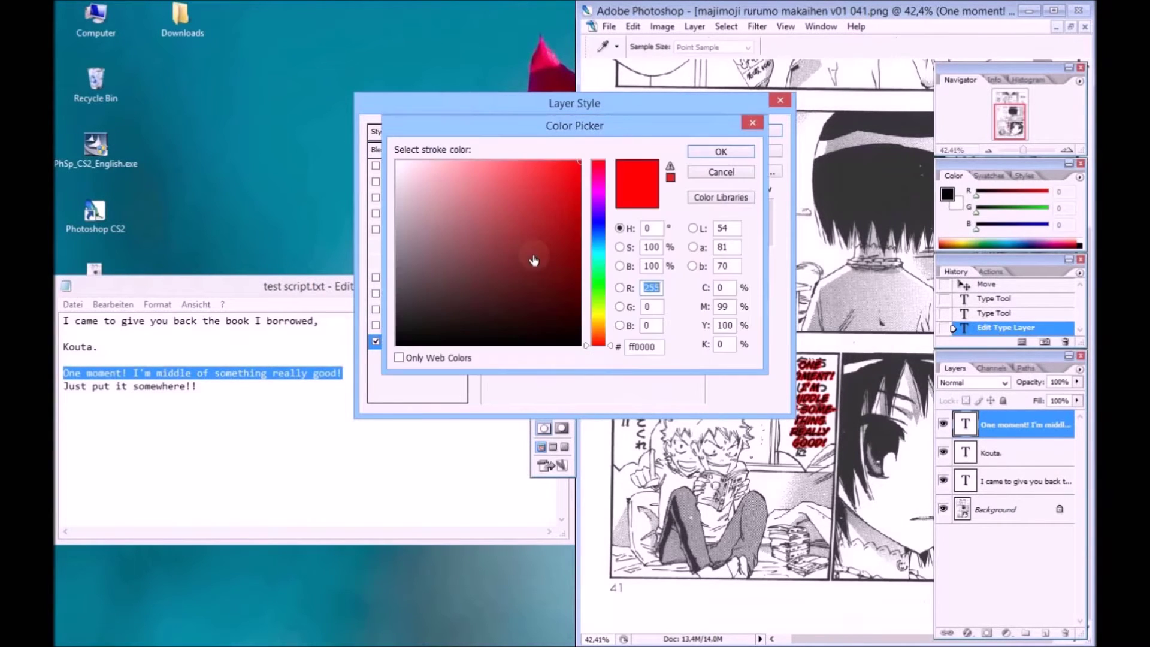
drag(531, 255, 397, 161)
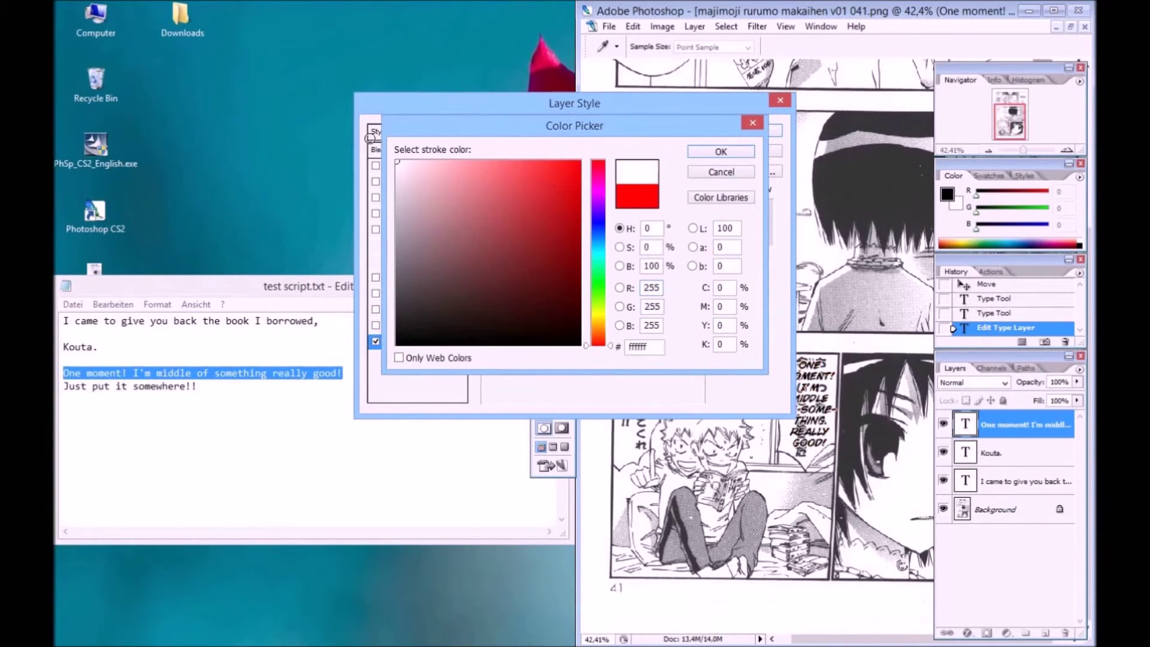
click(720, 151)
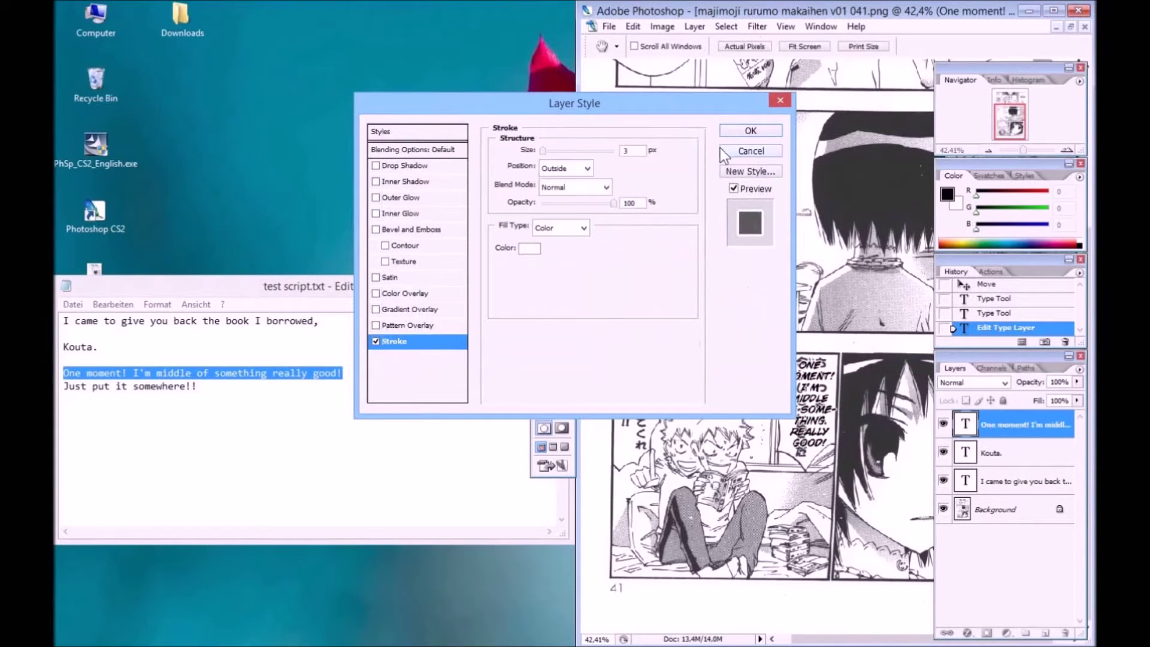
double_click(623, 150)
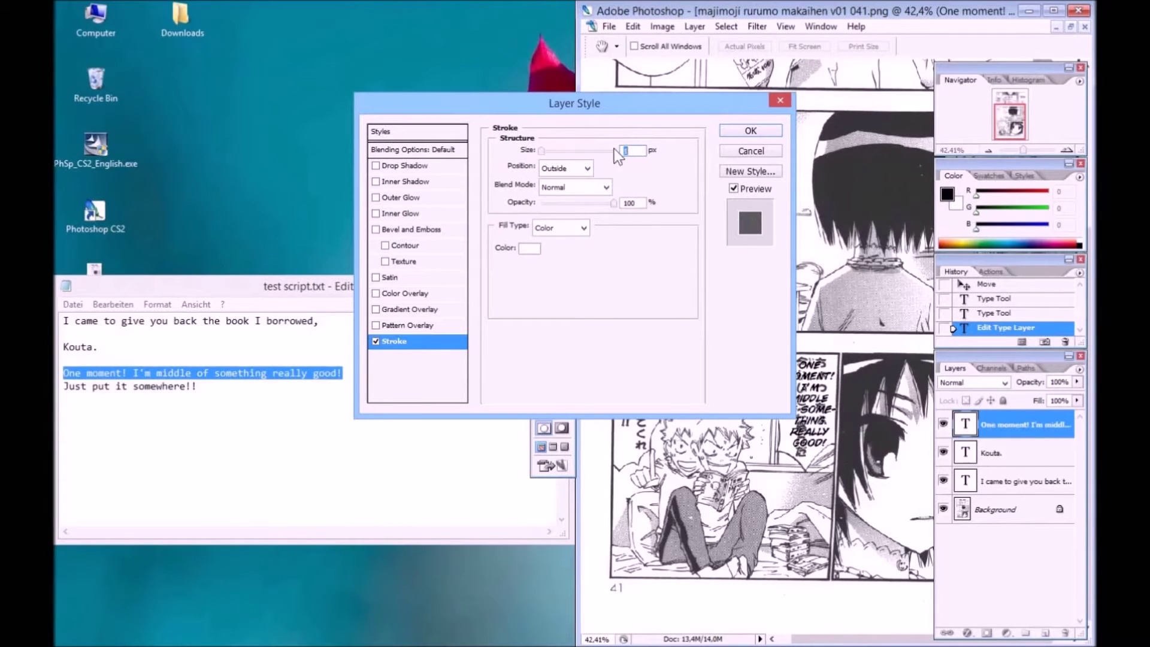
text(4)
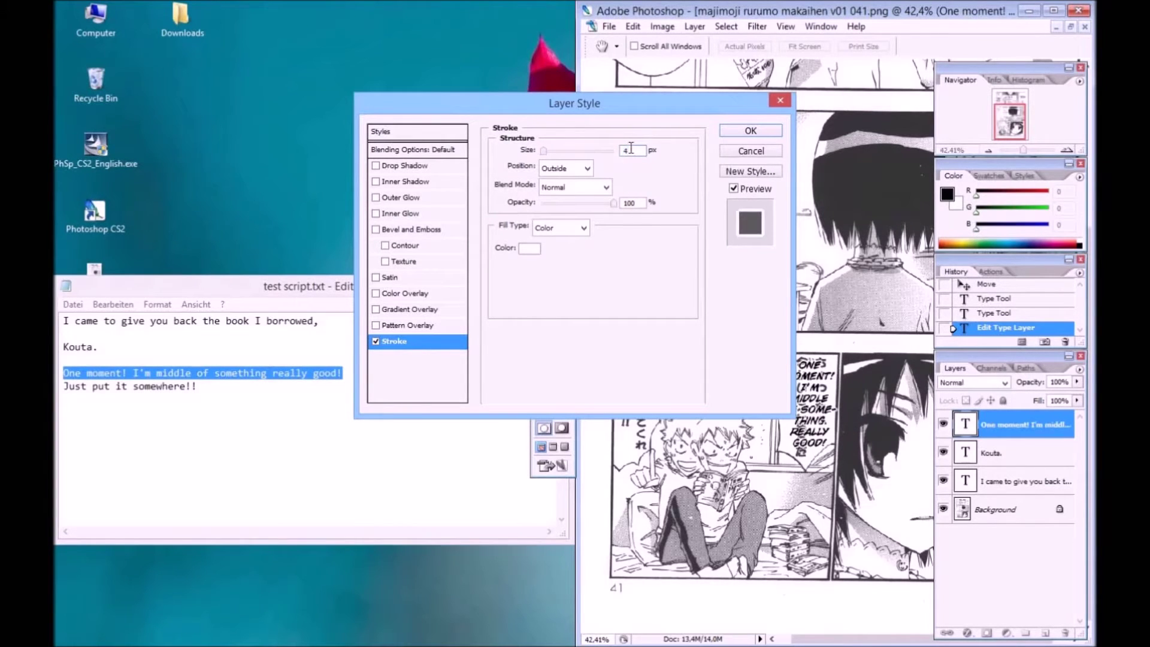
click(744, 133)
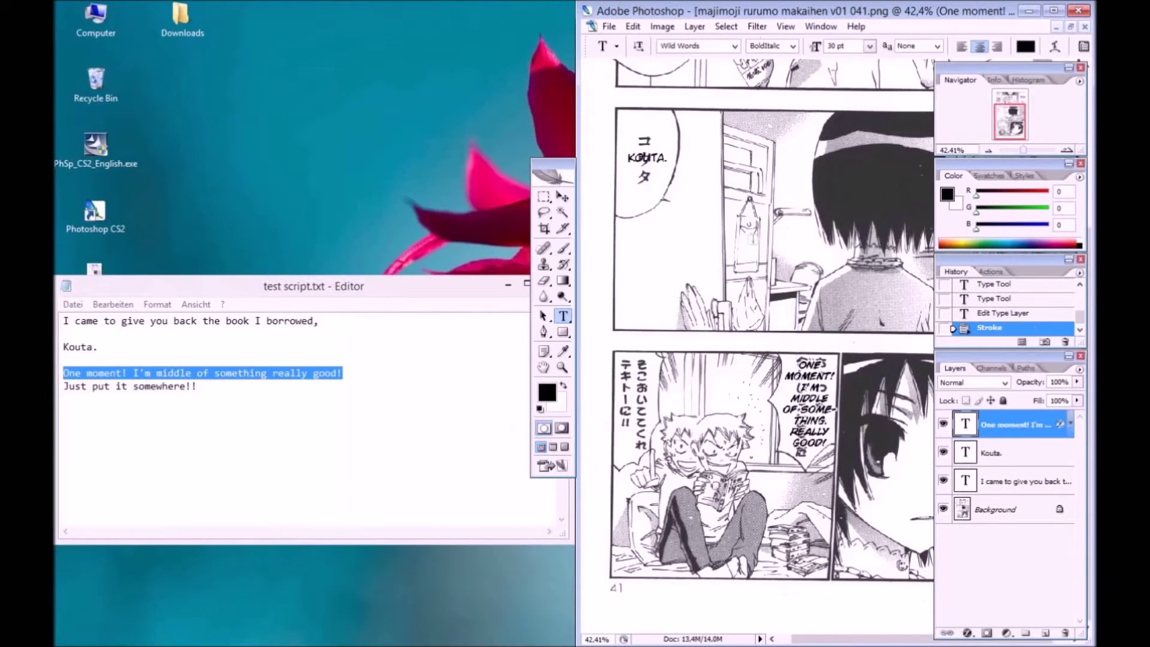
Step: Duplicate the outlined dialogue text layer and move the copy onto the left bubble
key(ctrl+j)
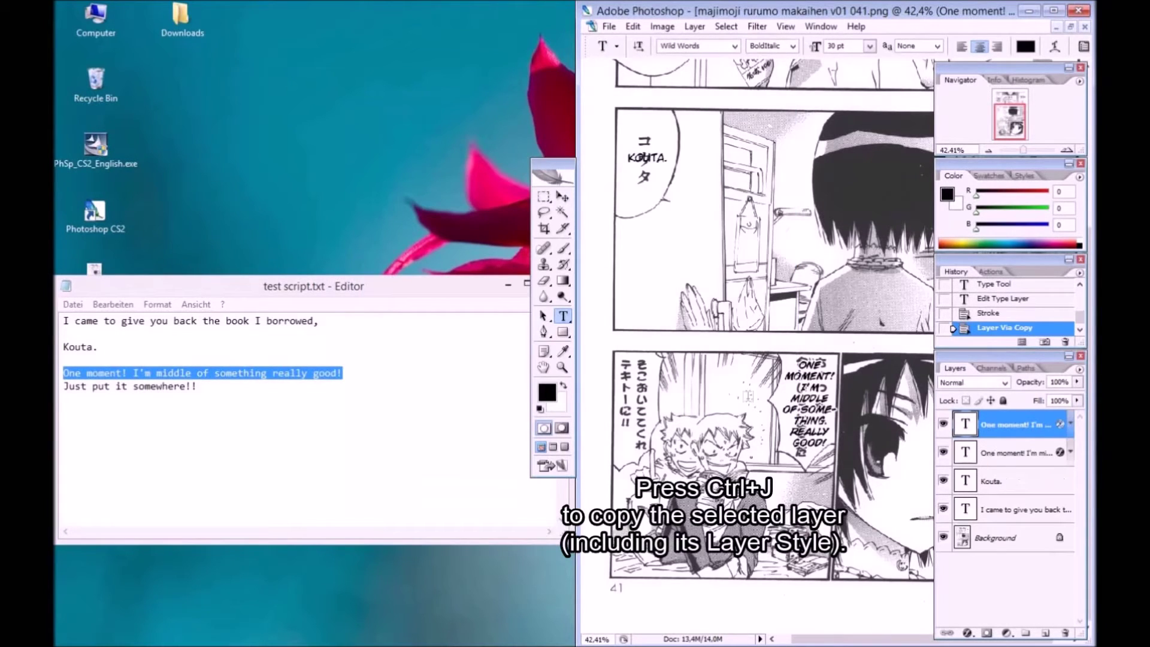
key(v)
drag(782, 448, 684, 421)
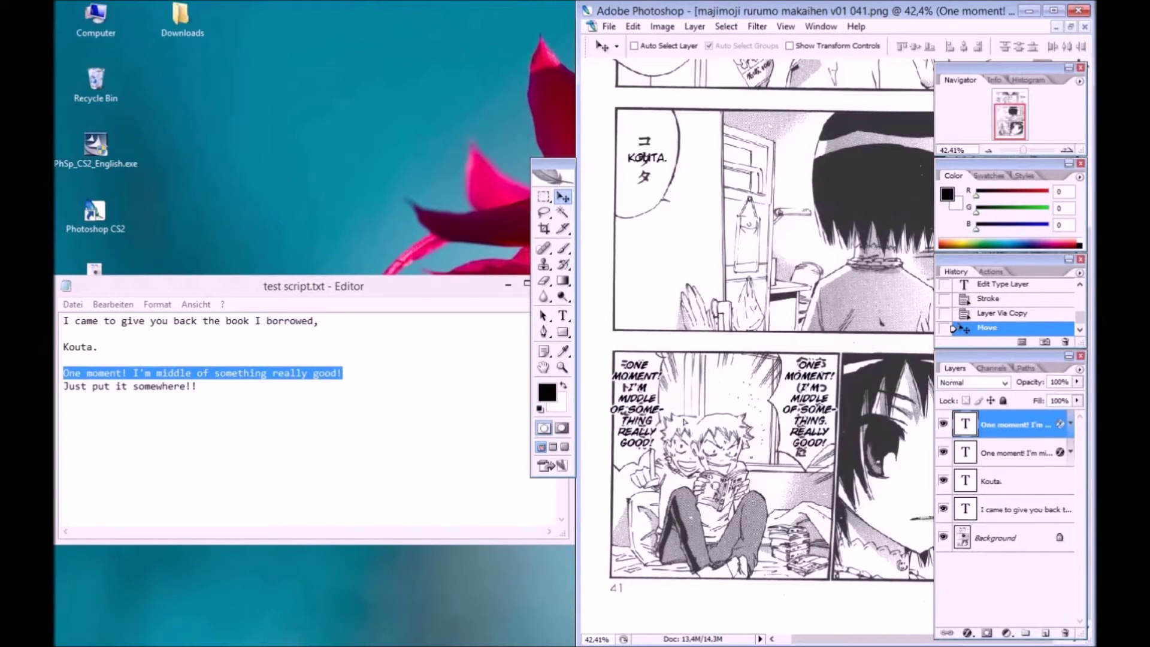
Step: Replace the copy's text with 'JUST PUT IT SOME-WHERE!!' from the script and shrink the box to fit
drag(207, 388, 58, 390)
click(722, 406)
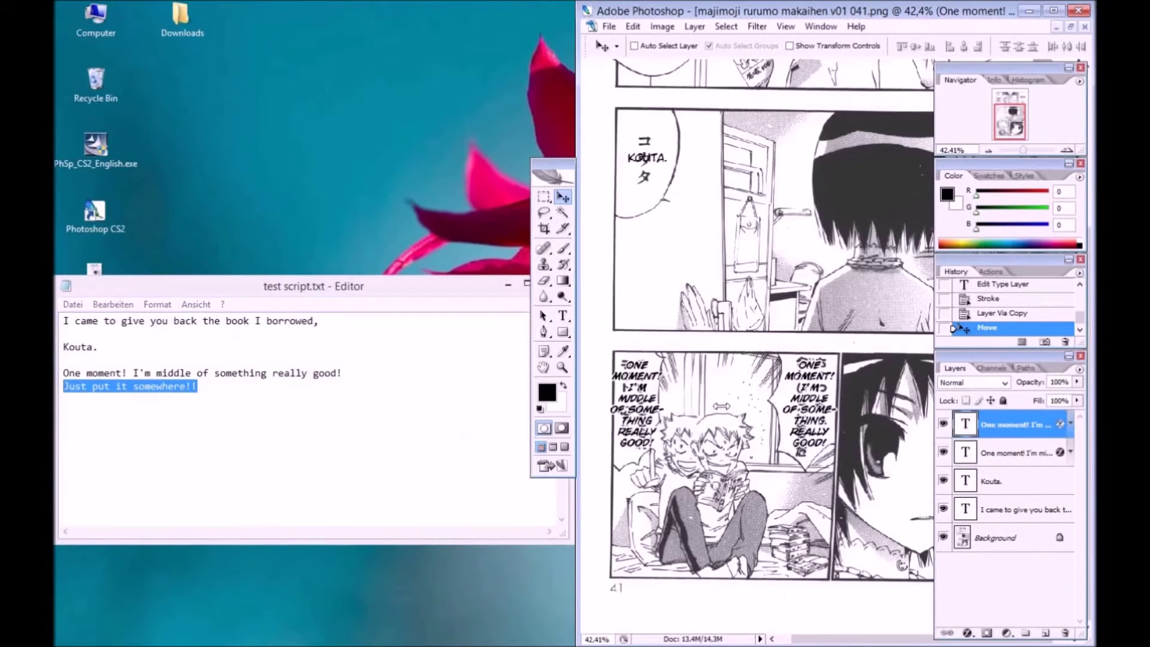
key(t)
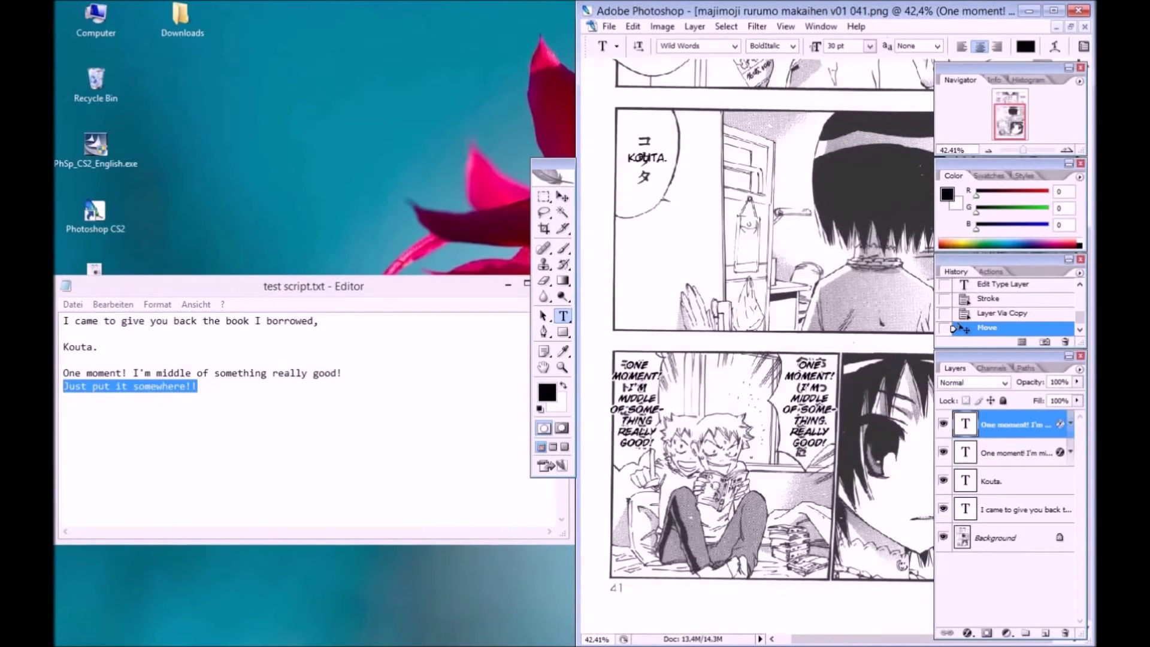
click(640, 389)
key(ctrl+a)
key(ctrl+v)
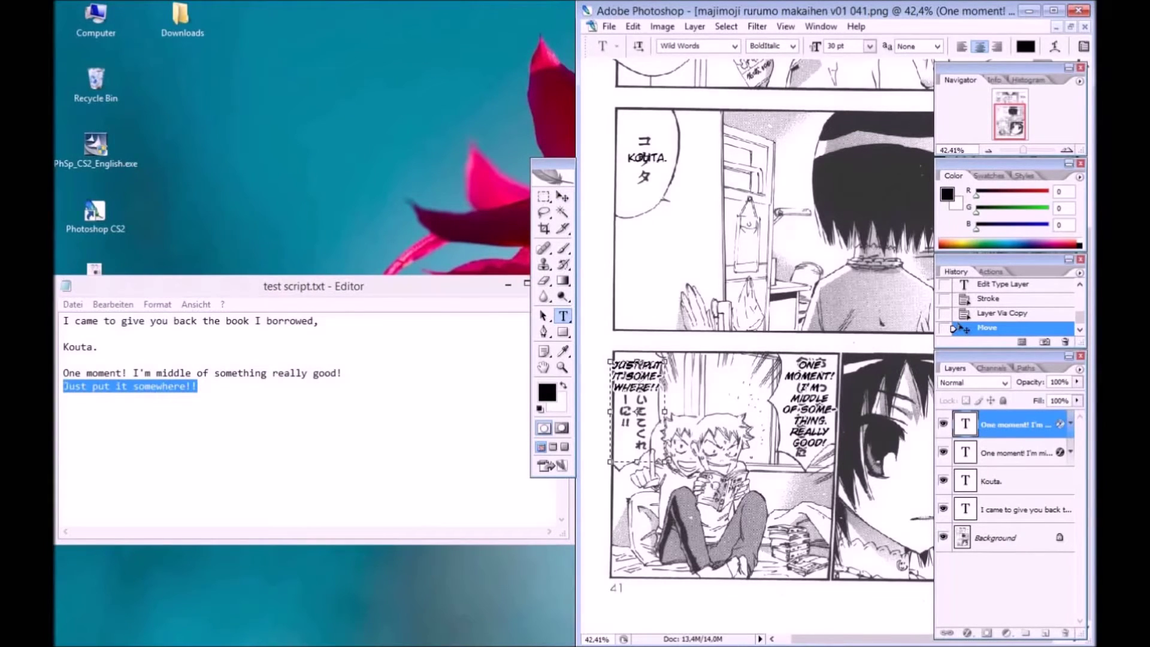
drag(639, 358, 639, 389)
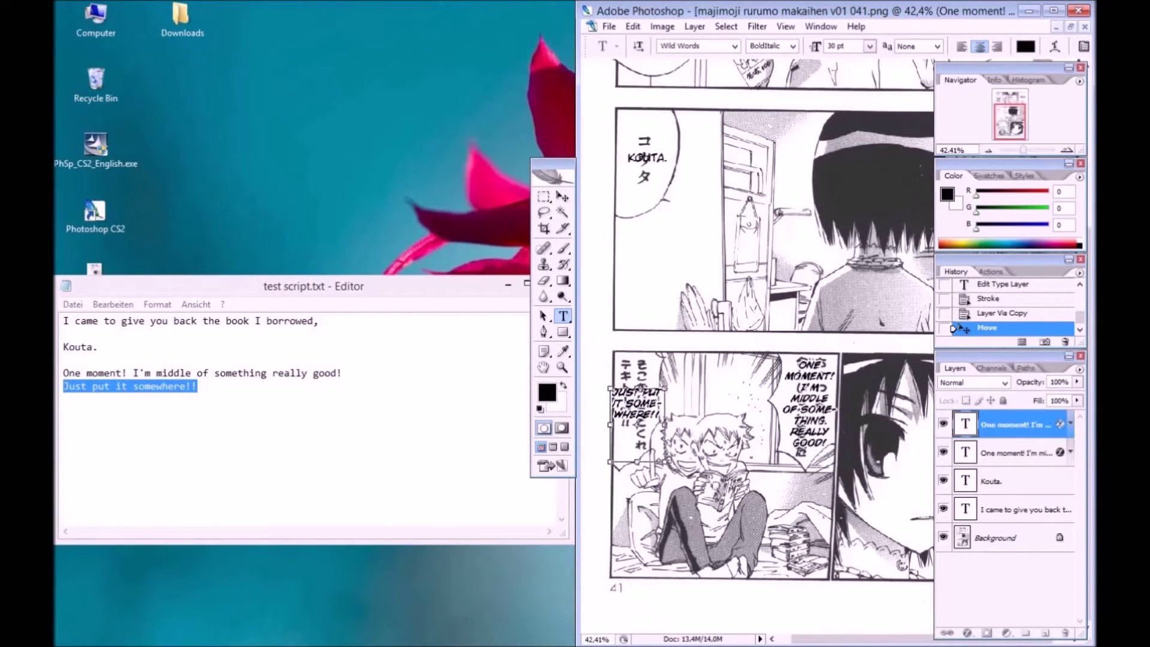
key(ctrl+Return)
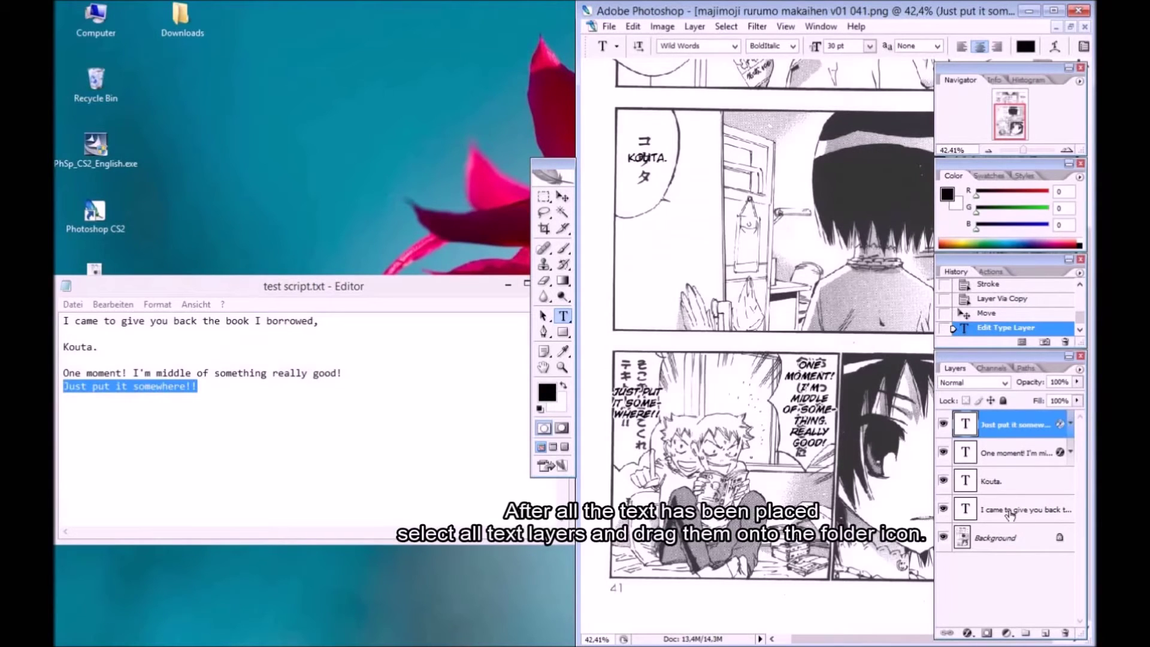
Step: Put the four English text layers into Group 1 and create a Background copy layer
shift+click(1010, 514)
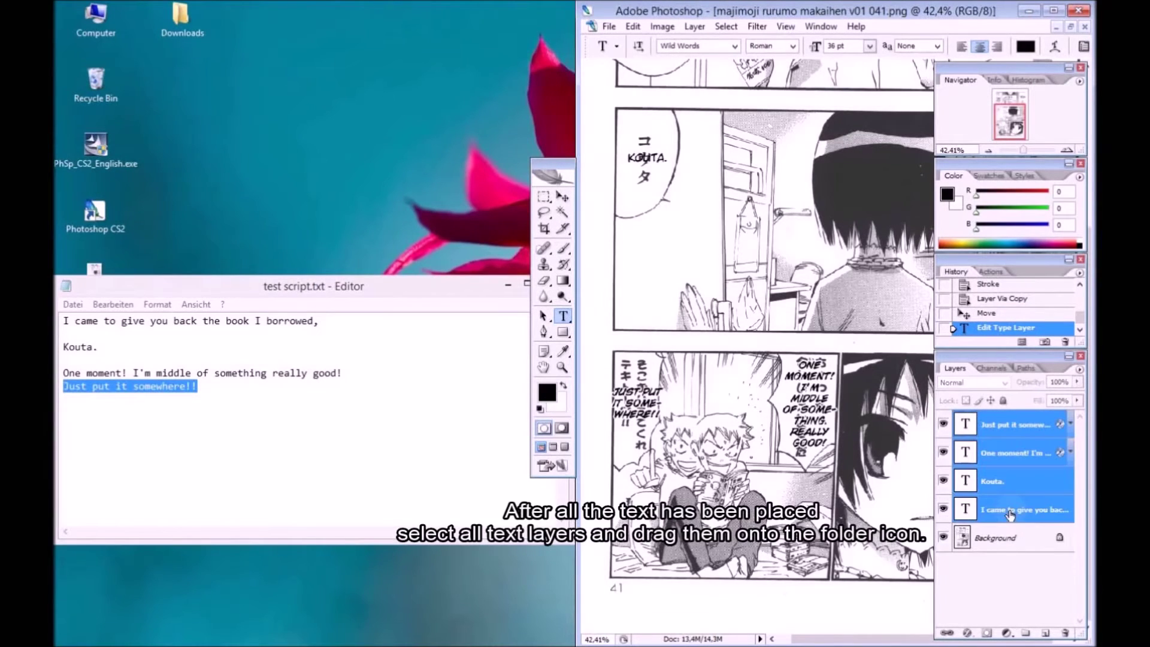
drag(1010, 514, 1025, 632)
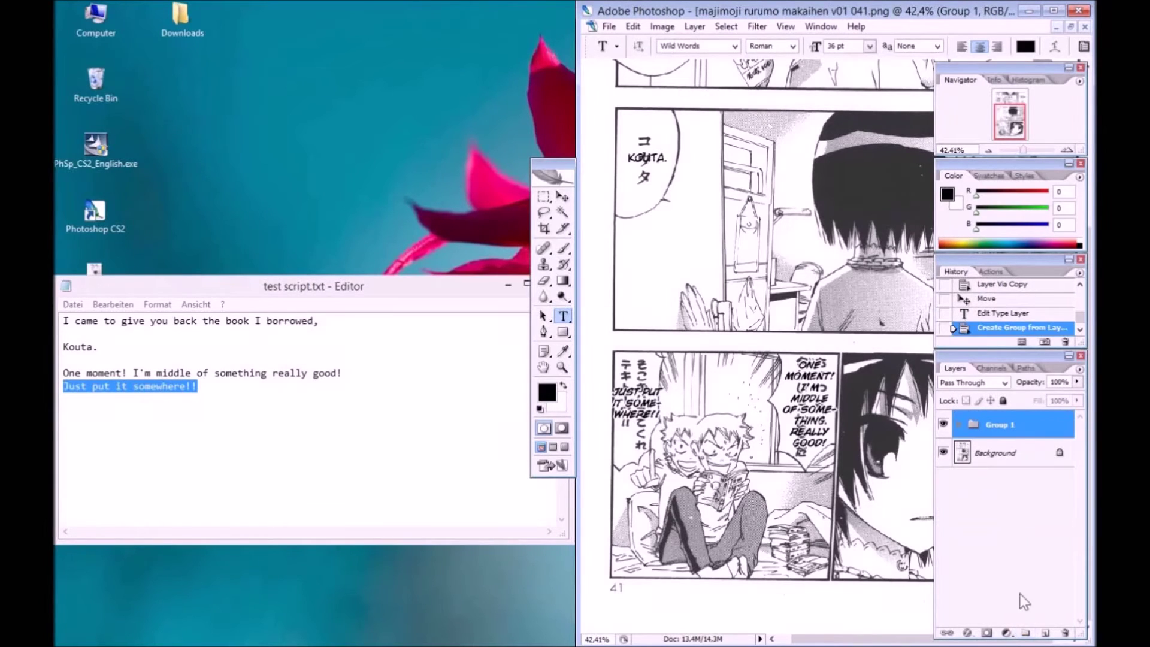
click(966, 459)
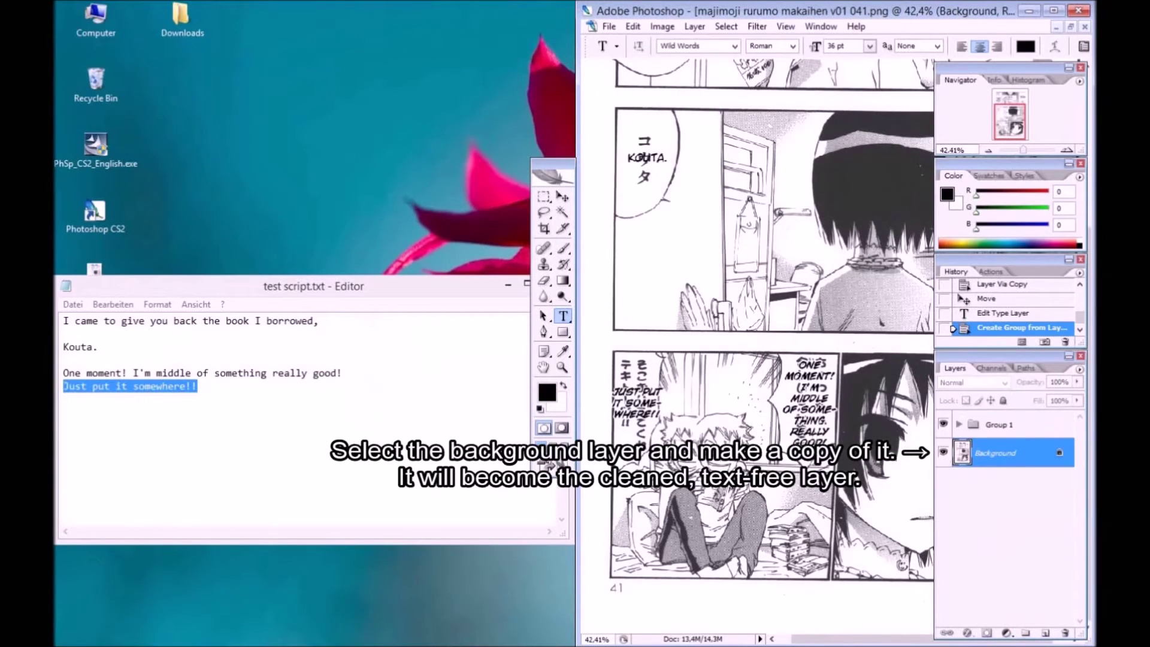
key(ctrl+j)
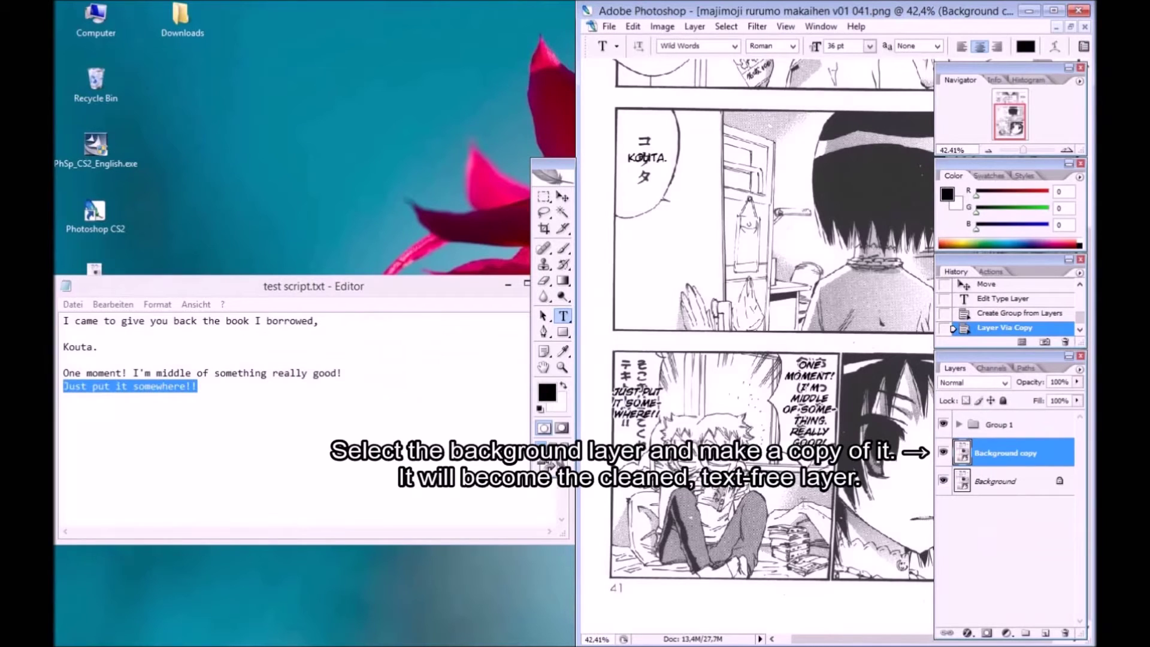
Step: Add a Levels adjustment layer and set its black point by sampling the dark hair
click(1008, 633)
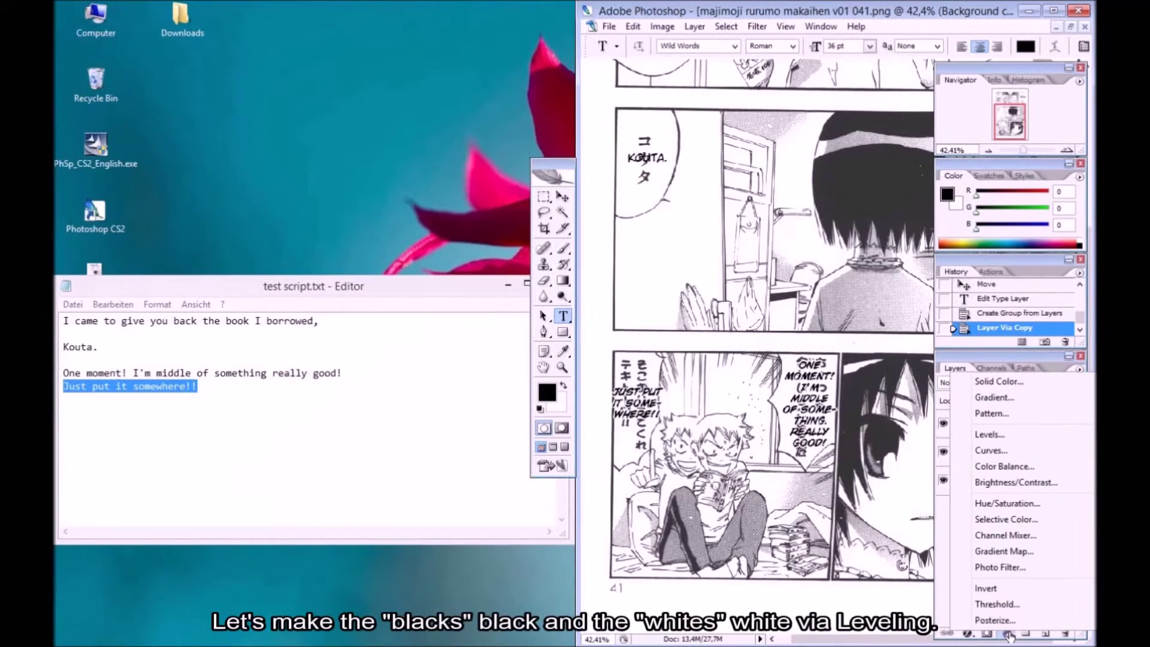
click(998, 439)
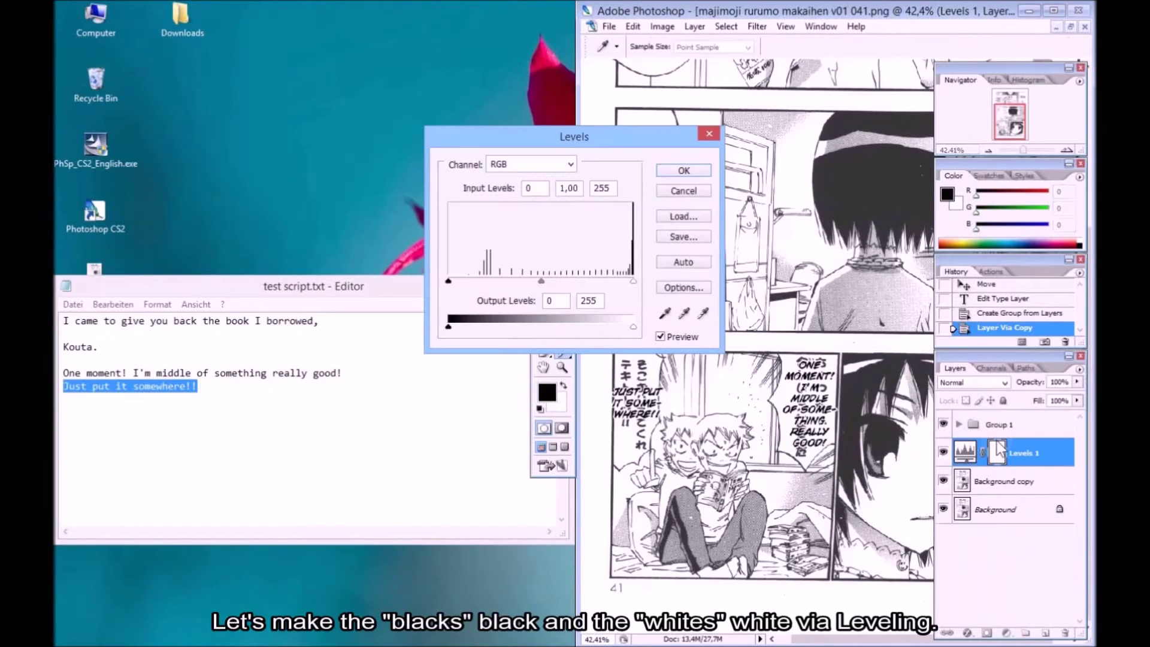
click(664, 314)
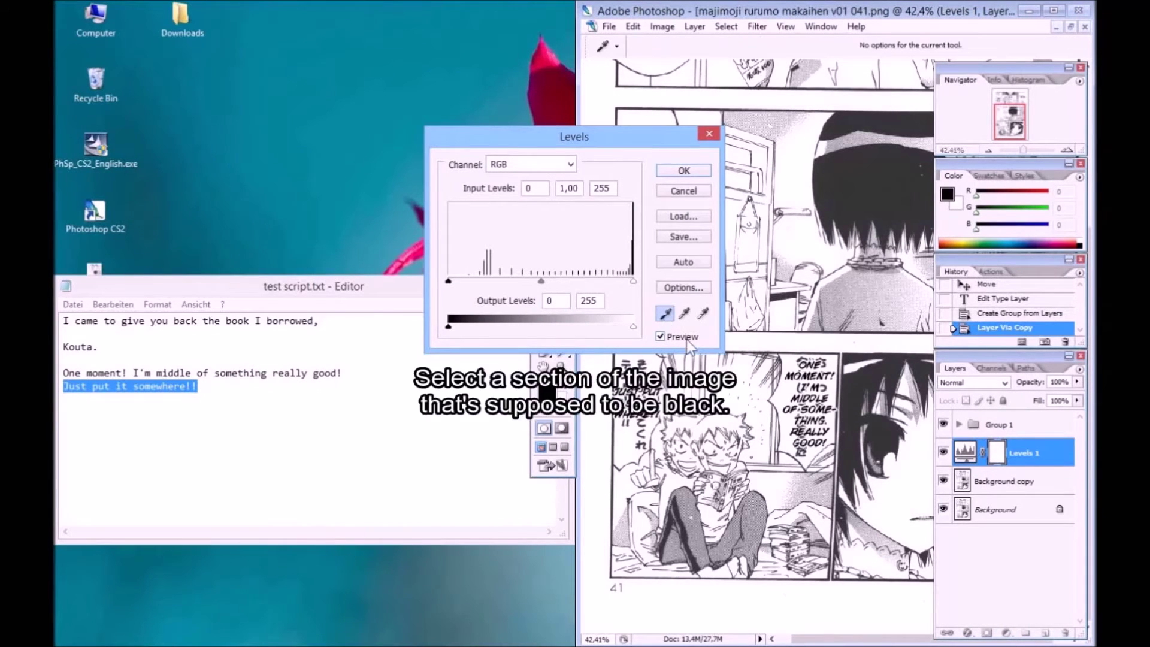
click(860, 424)
click(875, 466)
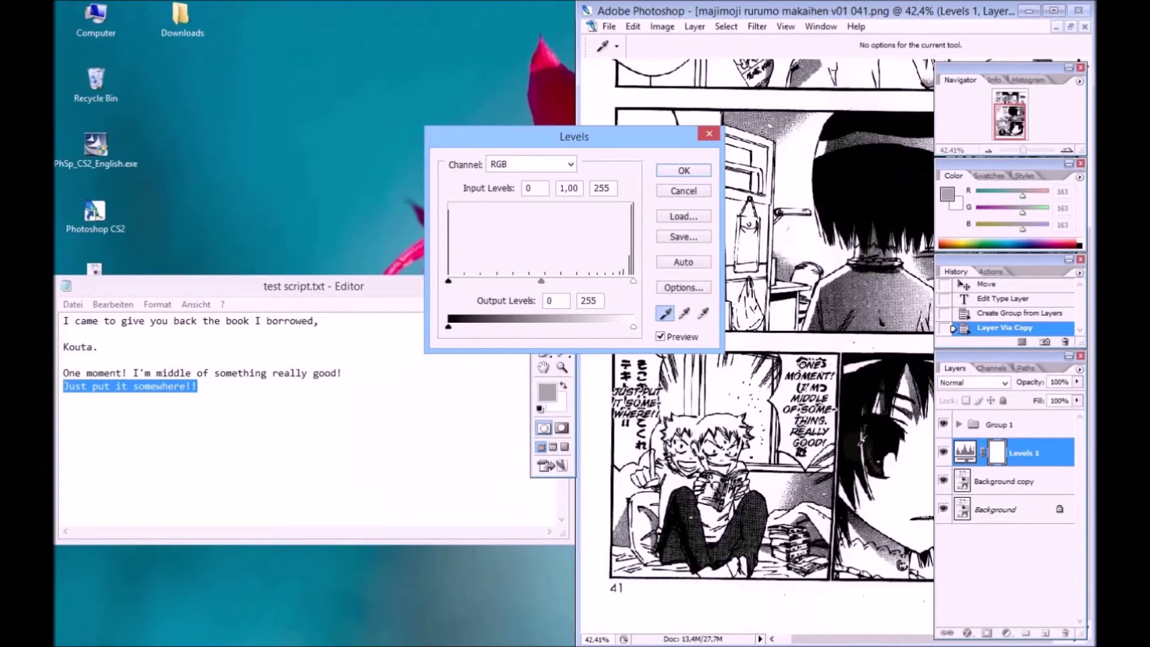
click(850, 442)
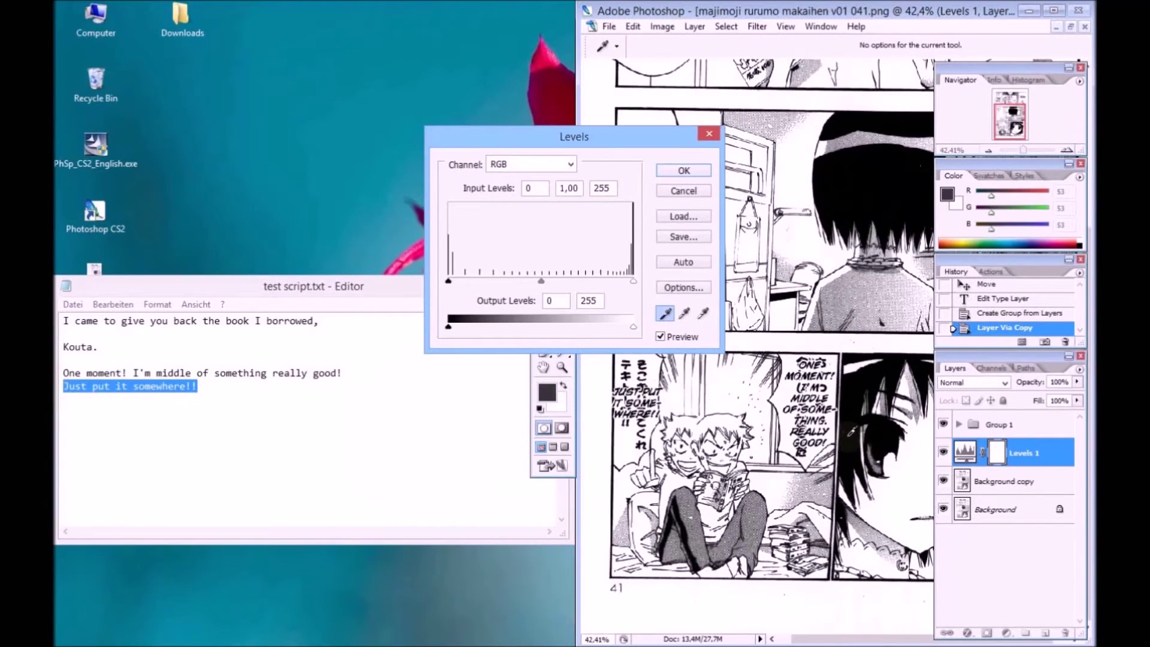
Step: Set the white point from a paper area, apply Levels, and compare before and after
click(704, 313)
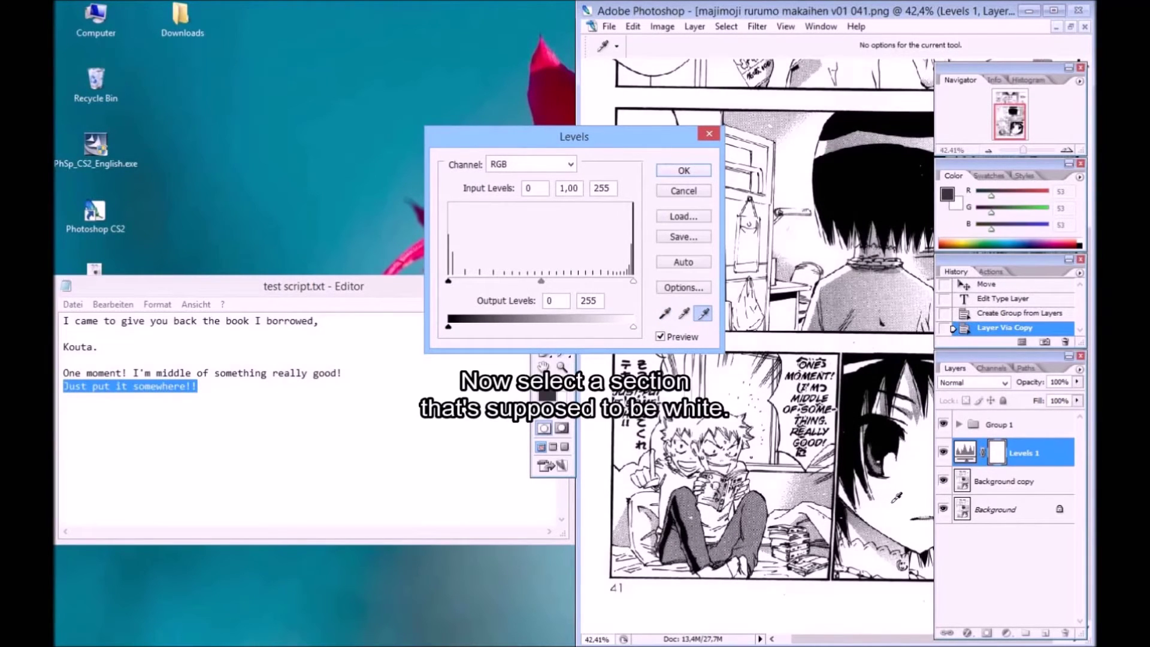
click(877, 539)
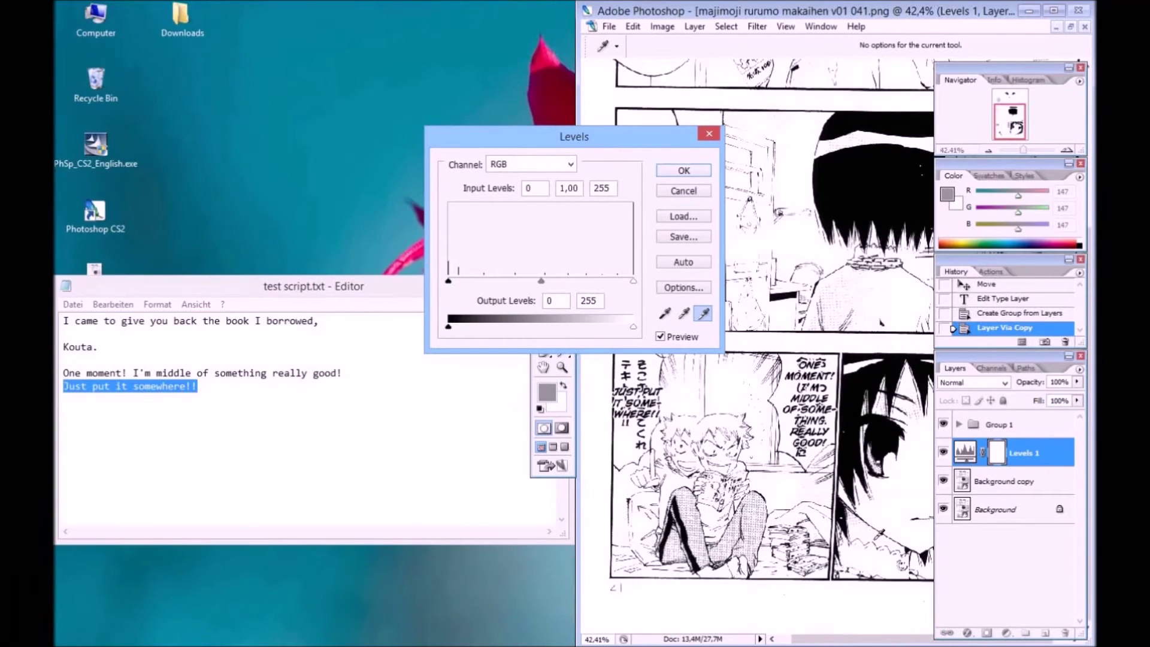
click(892, 501)
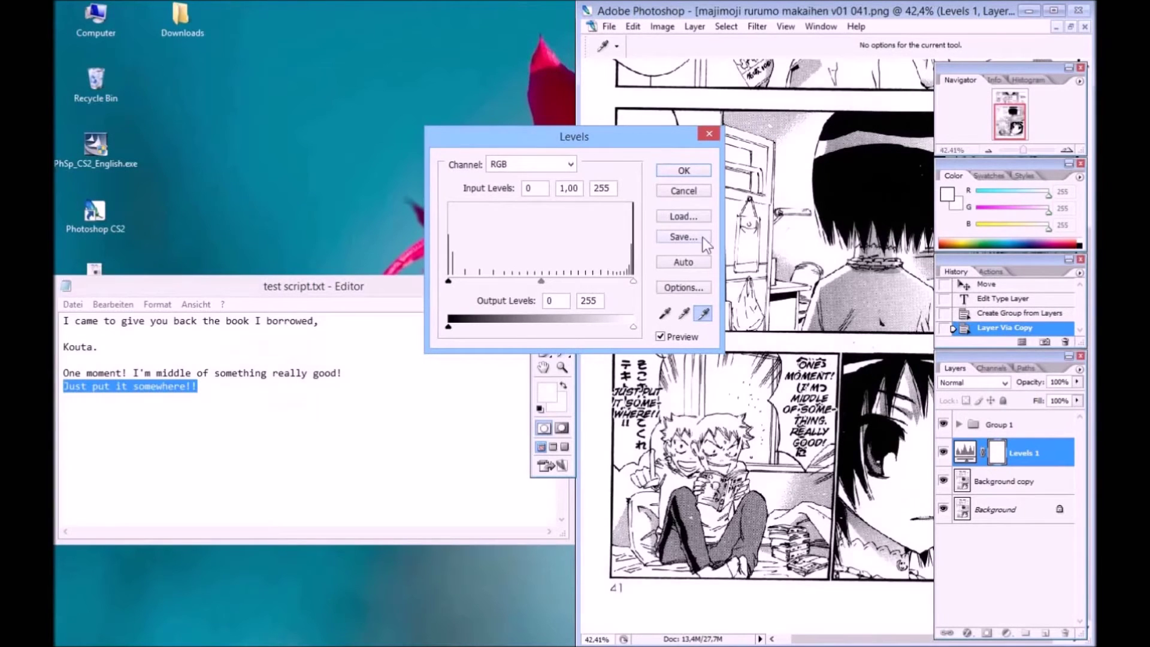
click(684, 171)
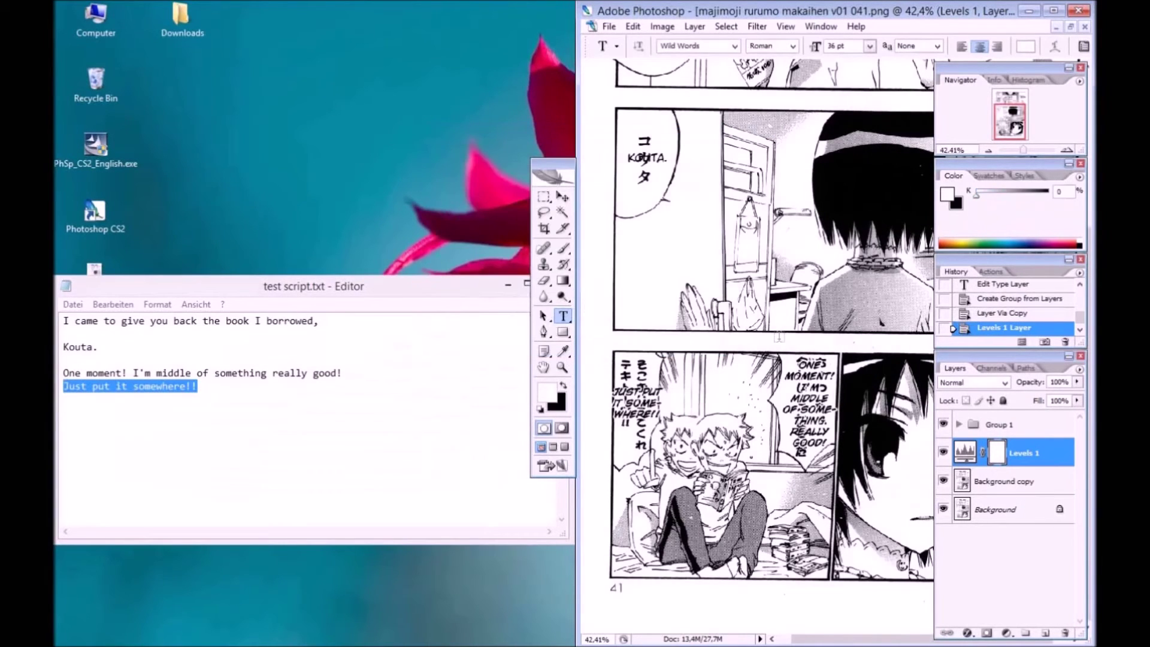
click(944, 454)
click(944, 453)
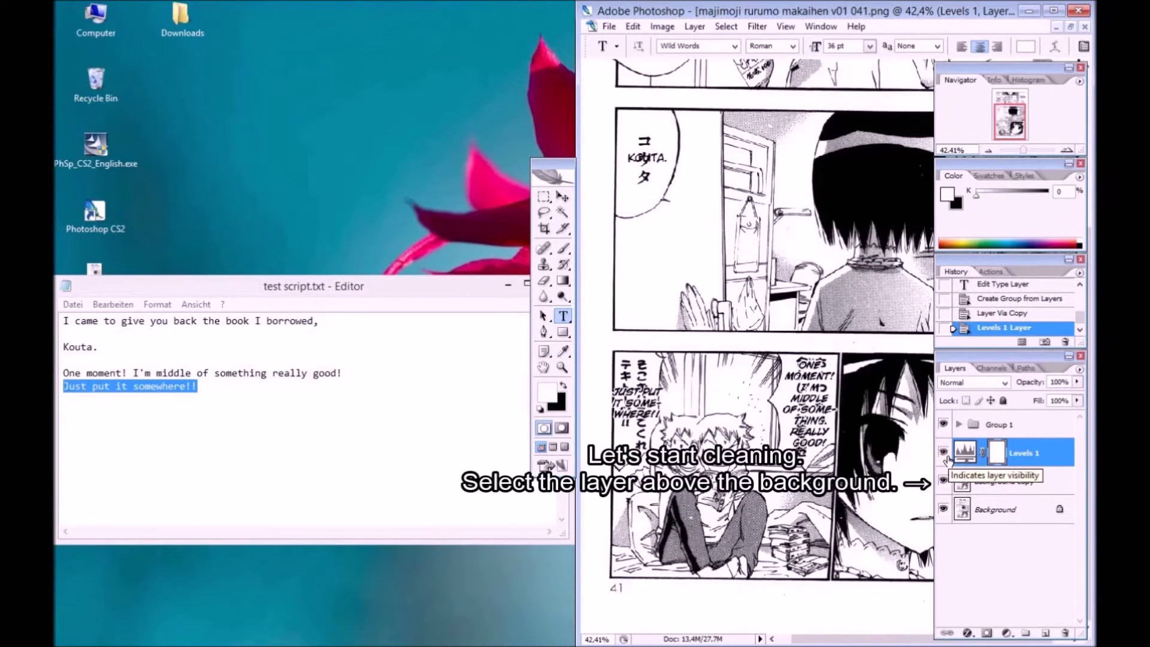
Step: On Background copy with Group 1 hidden, set up a 32 px brush with about 19% hardness
click(980, 489)
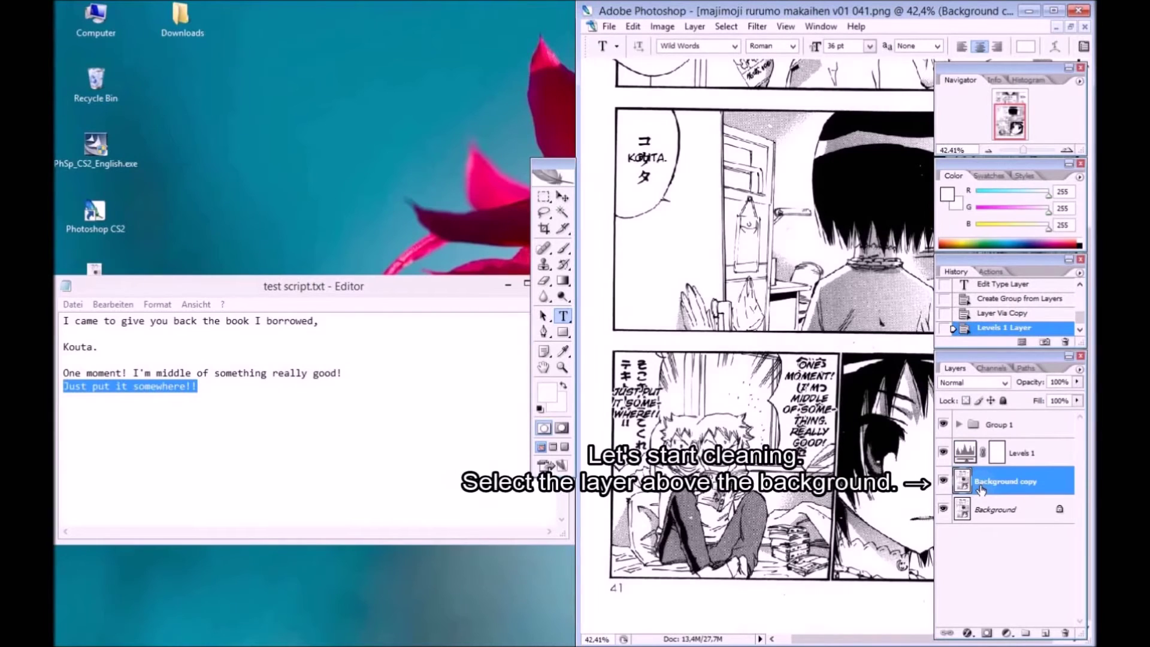
click(944, 425)
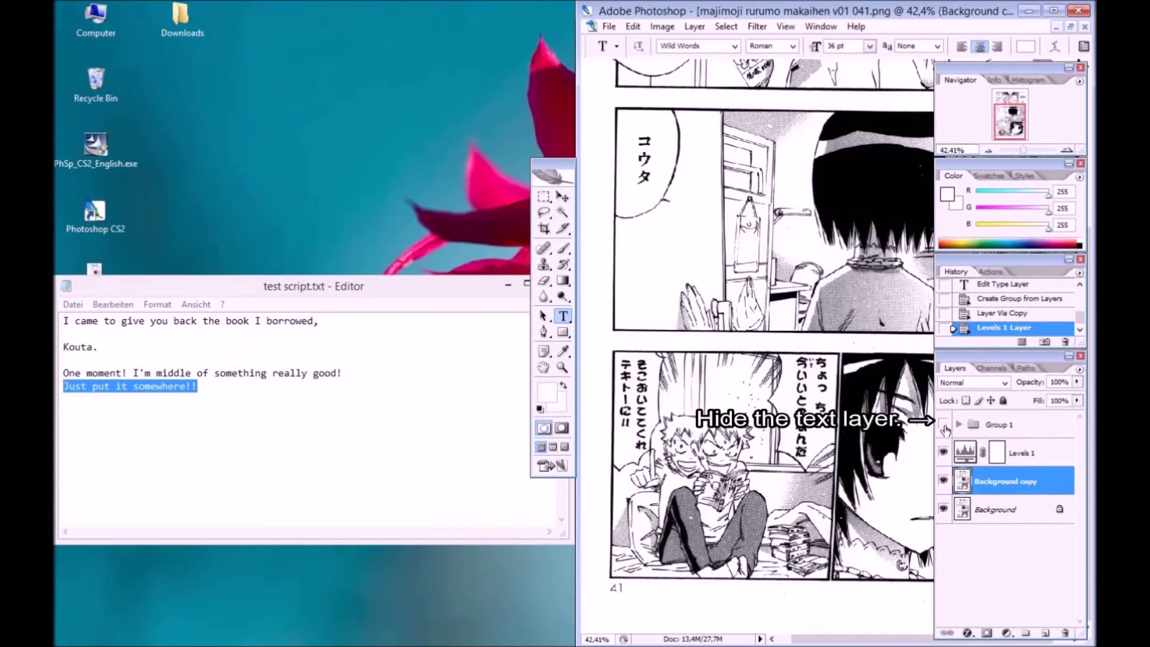
drag(805, 224, 832, 460)
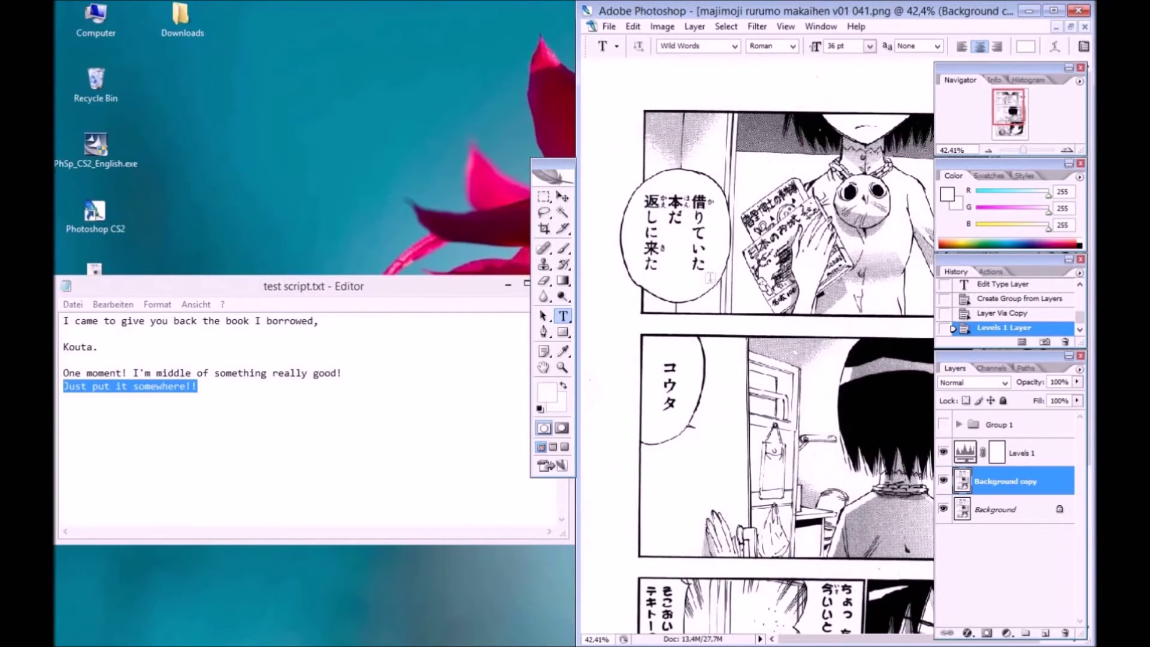
key(b)
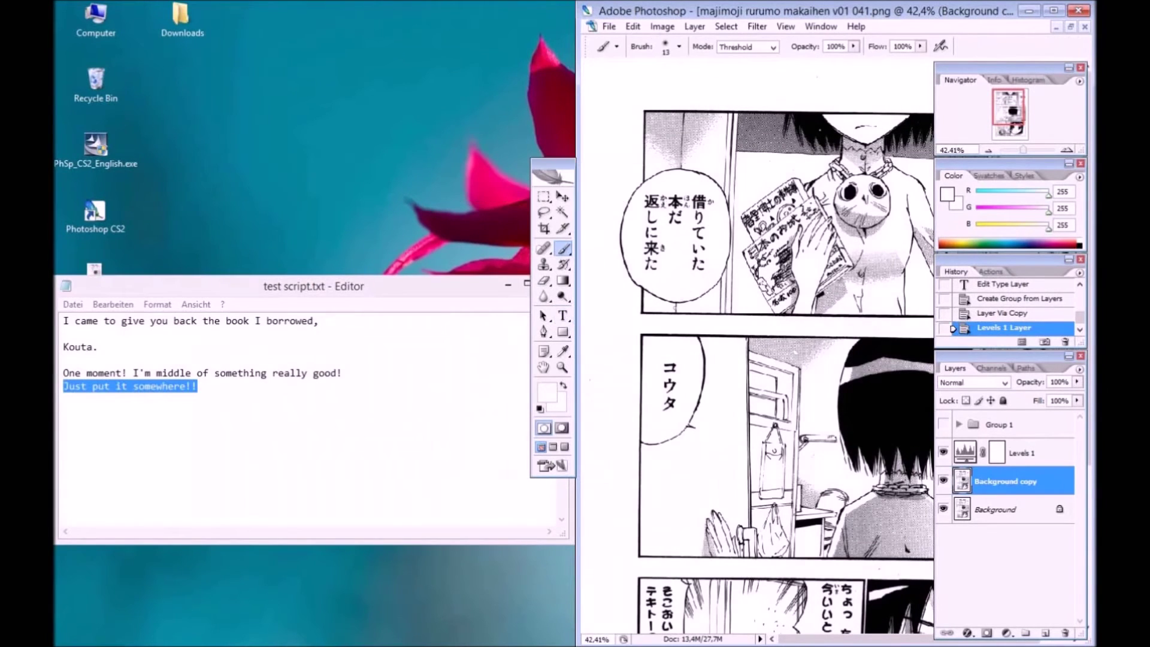
right_click(682, 309)
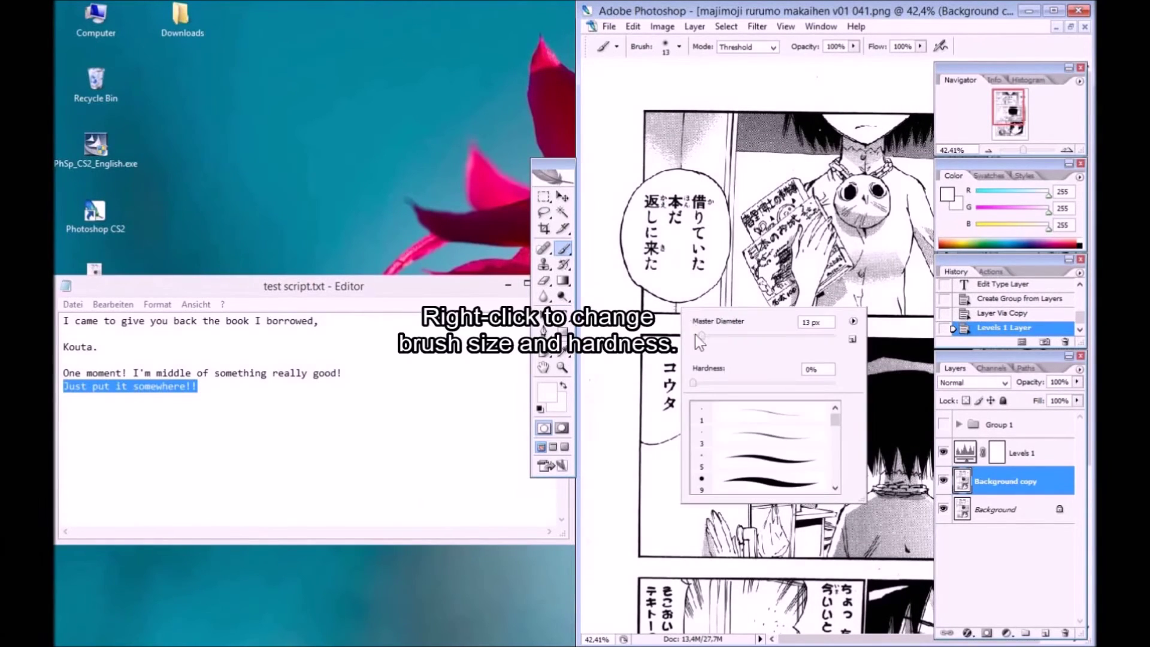
drag(695, 335, 739, 336)
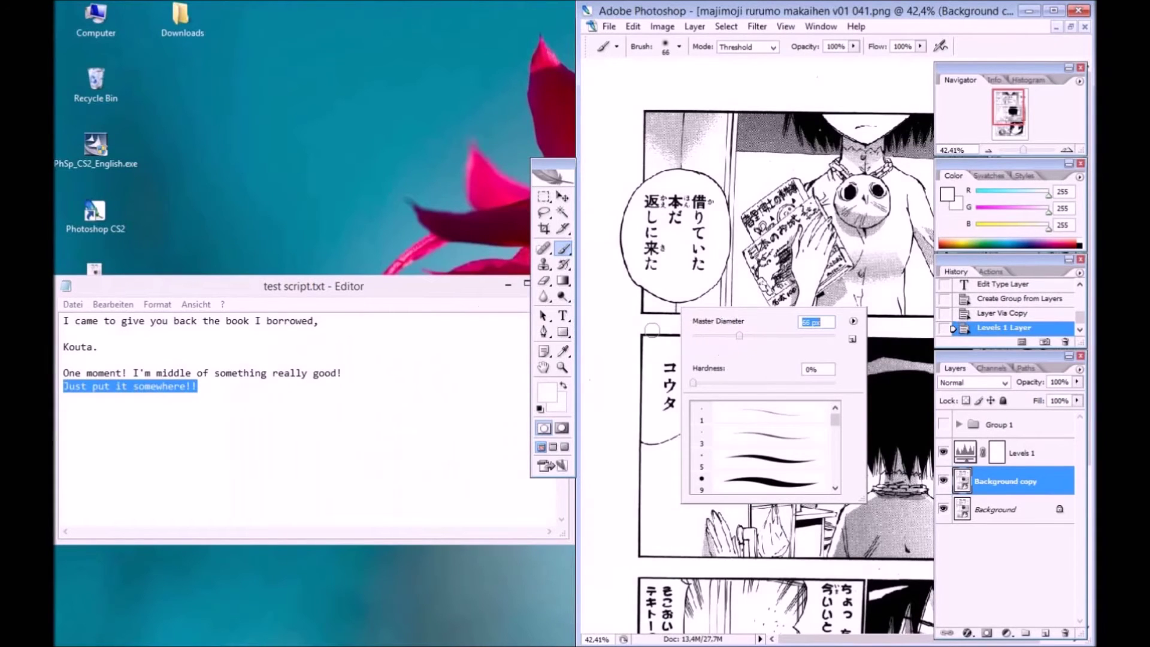
drag(738, 335, 715, 337)
drag(694, 384, 721, 383)
click(653, 236)
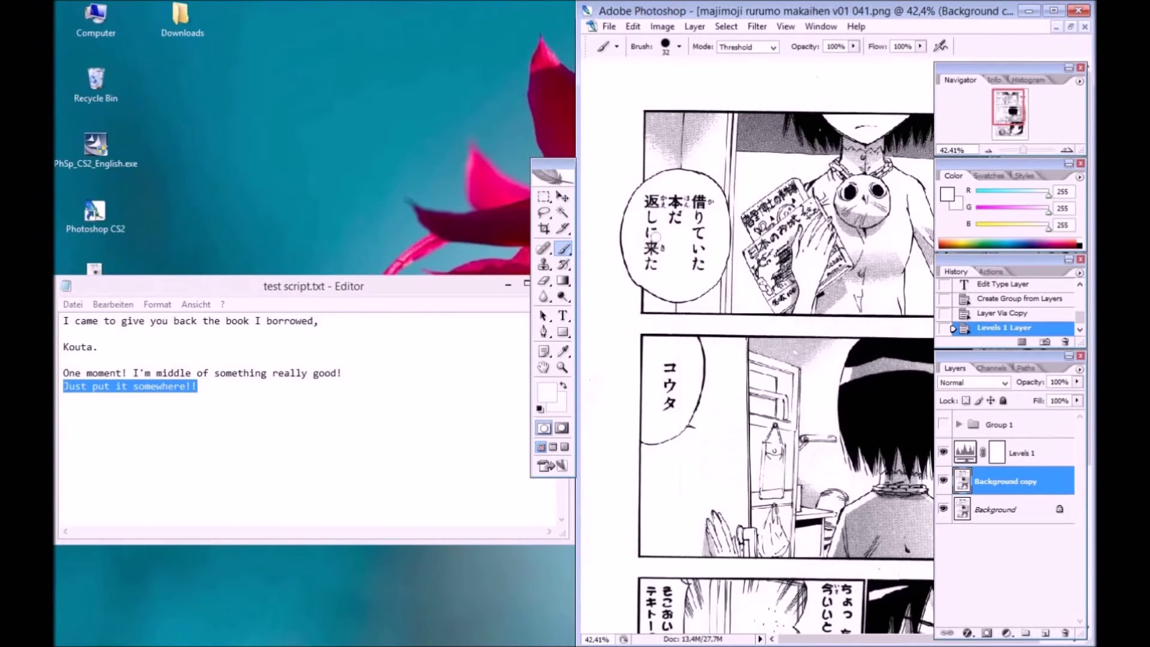
Step: Paint white over the top bubble's Japanese text, enlarging the brush to 60
drag(656, 235, 656, 267)
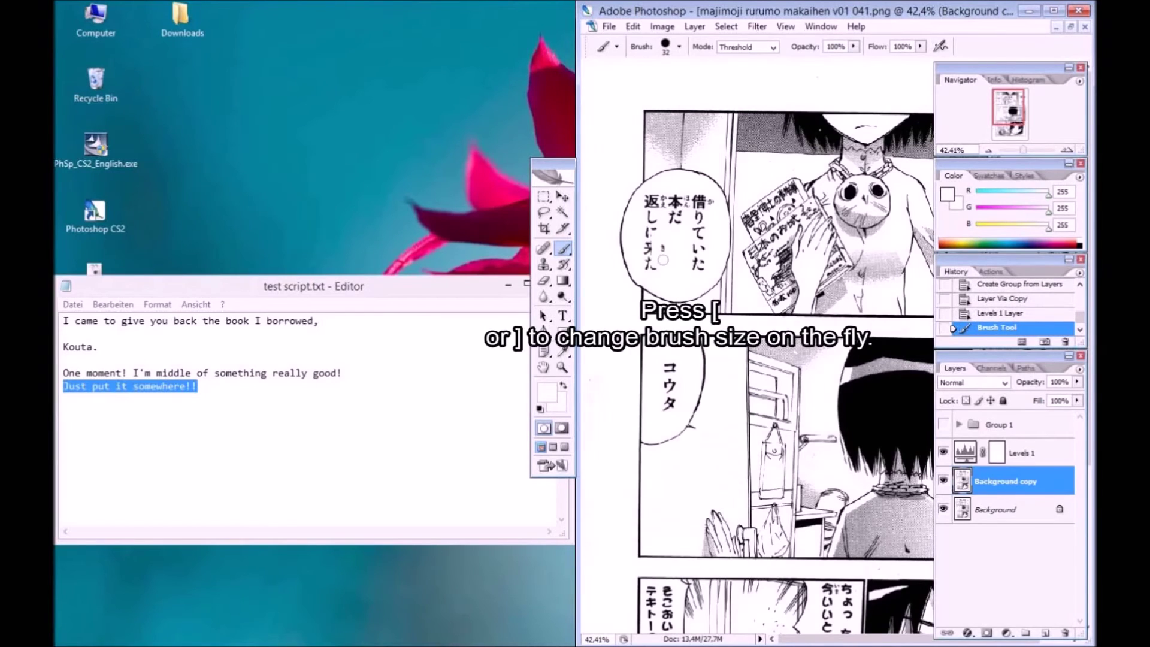
key(bracketright)
key(bracketright)
key(bracketright)
key(bracketright)
key(bracketright)
mouse_move(653, 267)
mouse_down()
mouse_move(652, 198)
mouse_move(688, 196)
mouse_move(701, 207)
mouse_move(695, 275)
mouse_move(679, 207)
mouse_move(667, 257)
mouse_up()
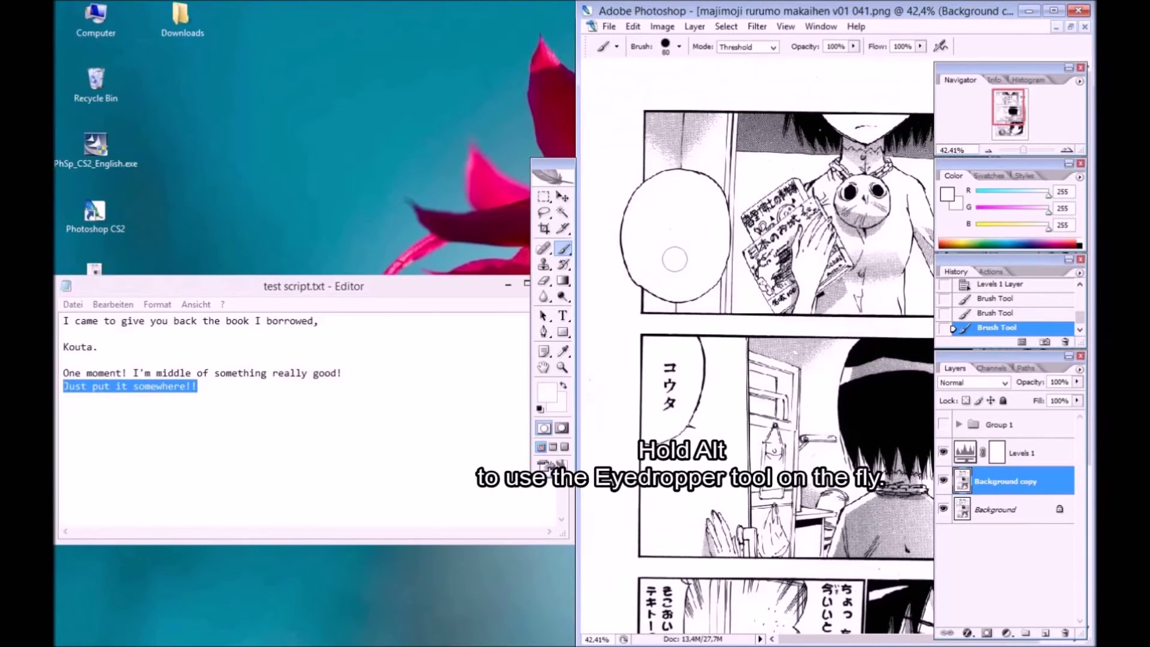
alt+click(888, 407)
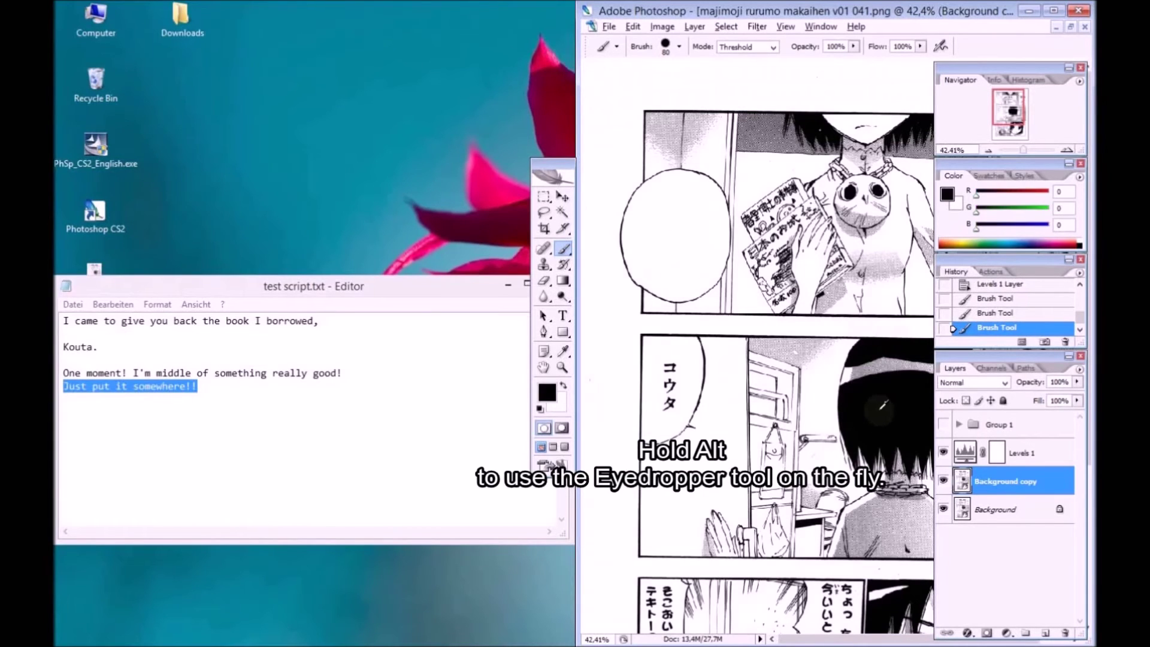
mouse_move(665, 230)
mouse_down()
mouse_move(679, 256)
mouse_move(654, 239)
mouse_move(657, 227)
mouse_up()
key(x)
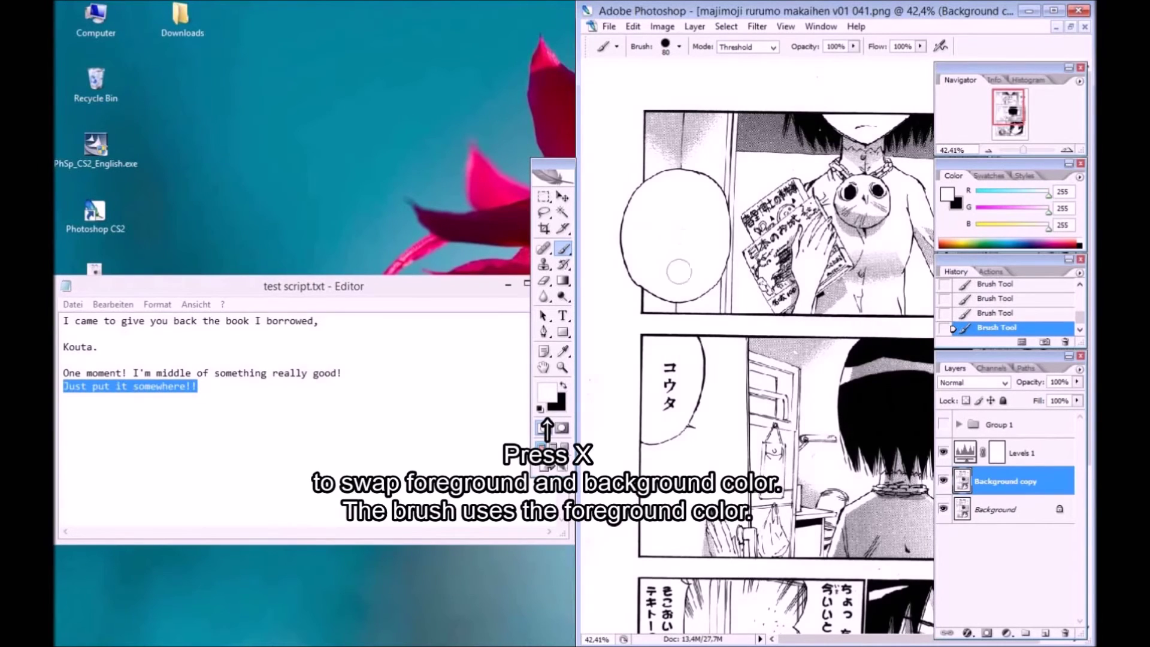
Step: Fill the middle panel's コウタ text with white using a rectangular selection
key(m)
drag(657, 354, 684, 418)
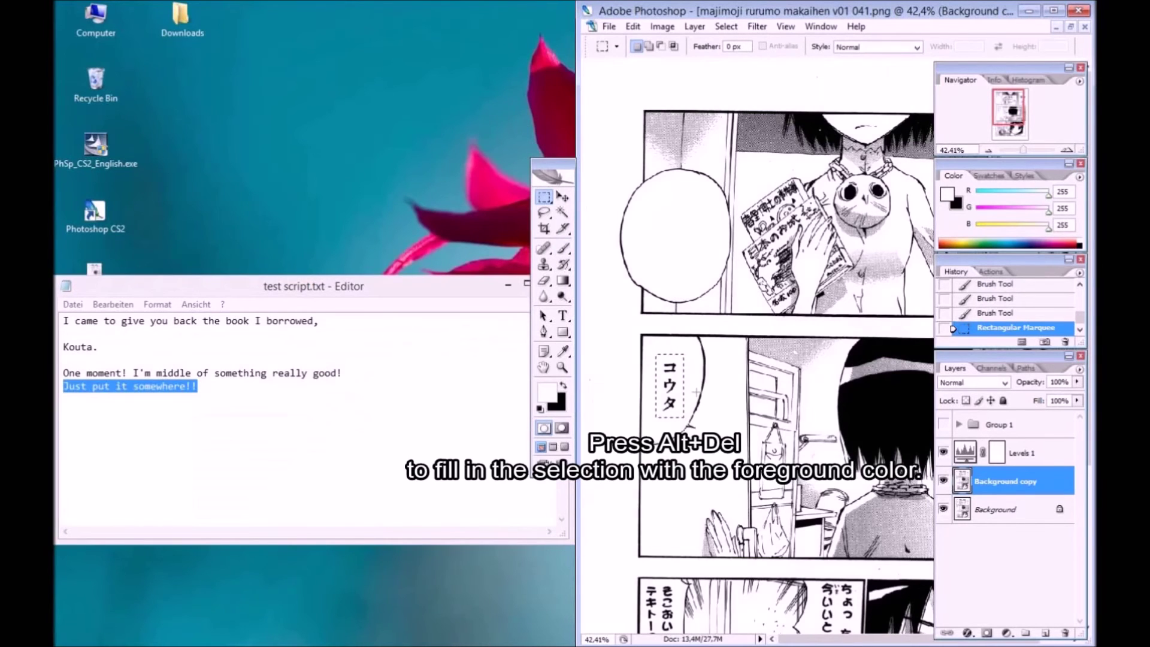
key(alt)
key(alt+Delete)
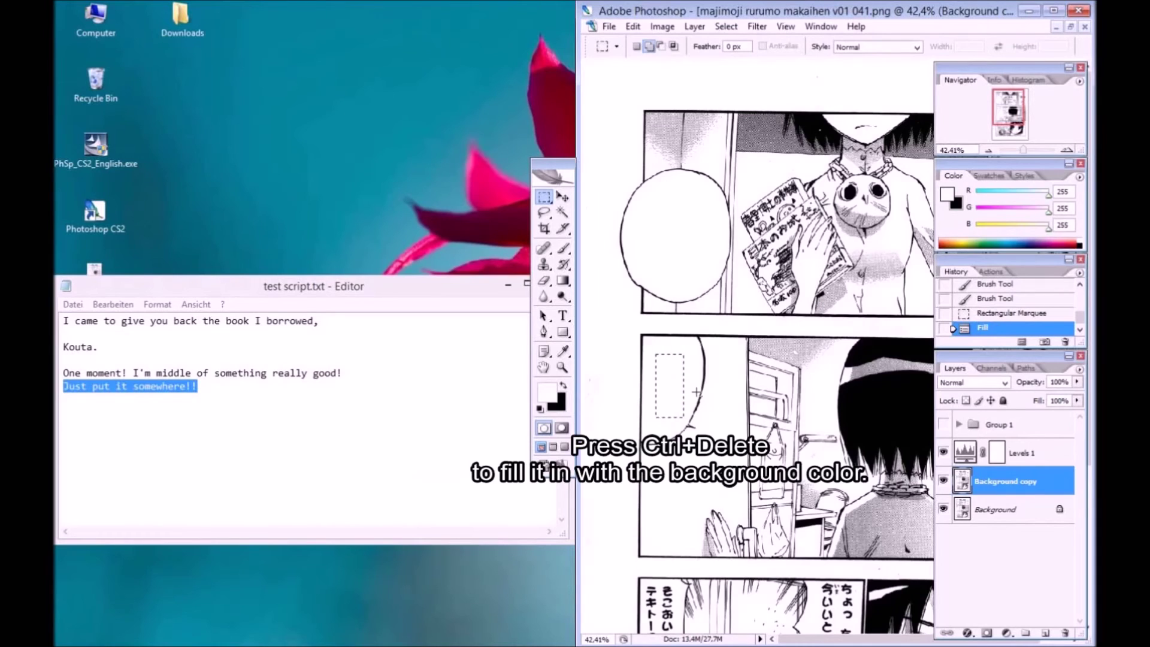
key(ctrl+Delete)
key(alt+Delete)
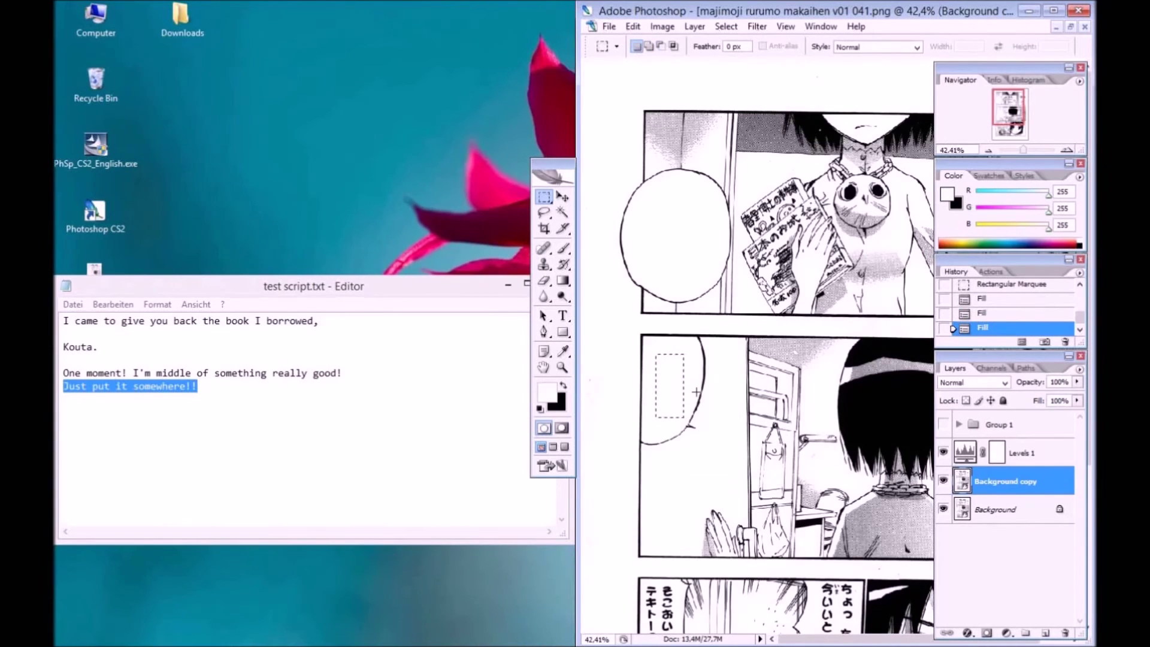
key(ctrl+d)
Step: White out the vertical Japanese text in the bottom-left and right bubbles, then show Group 1 again
scroll(683, 372, down, 5)
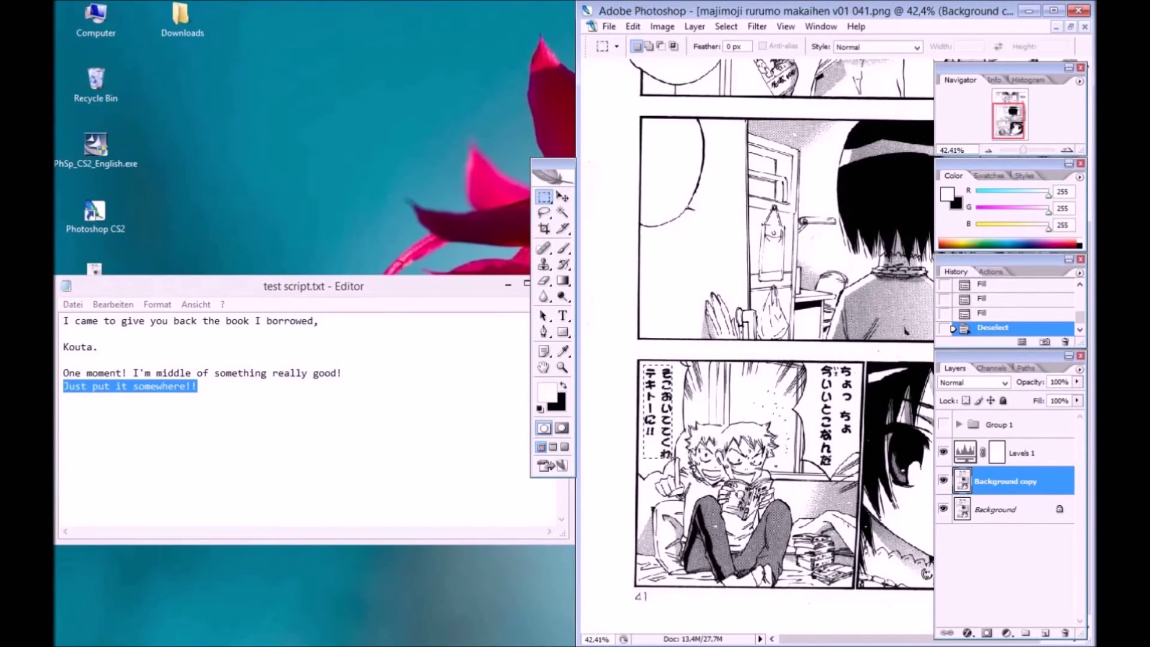
drag(643, 363, 673, 459)
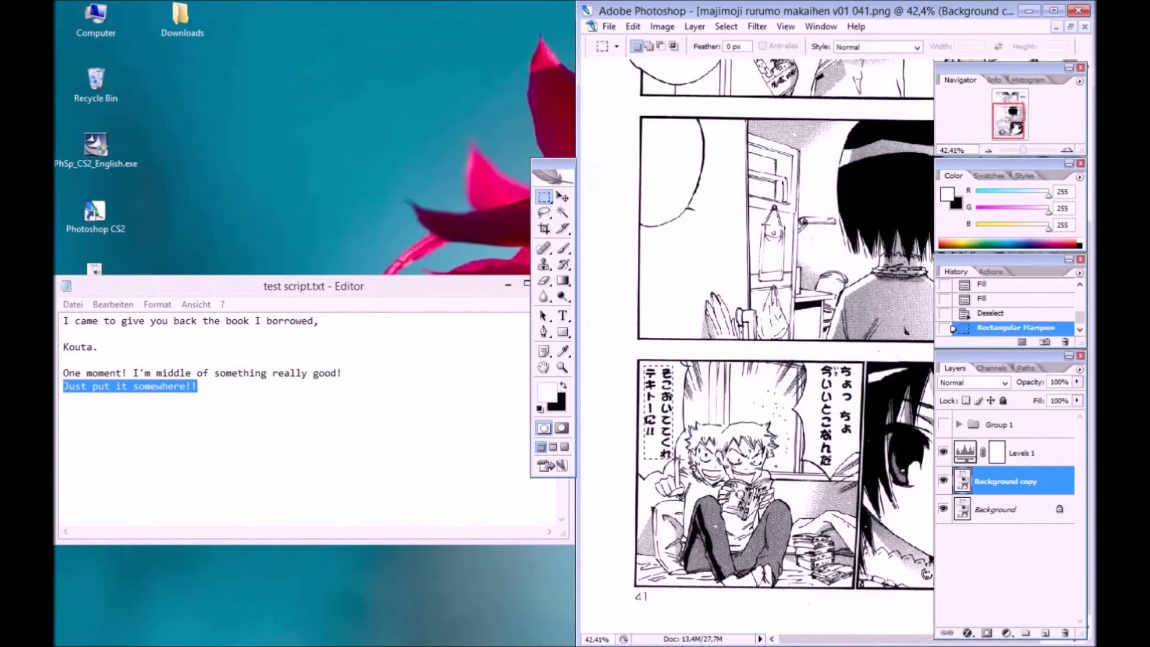
key(alt+BackSpace)
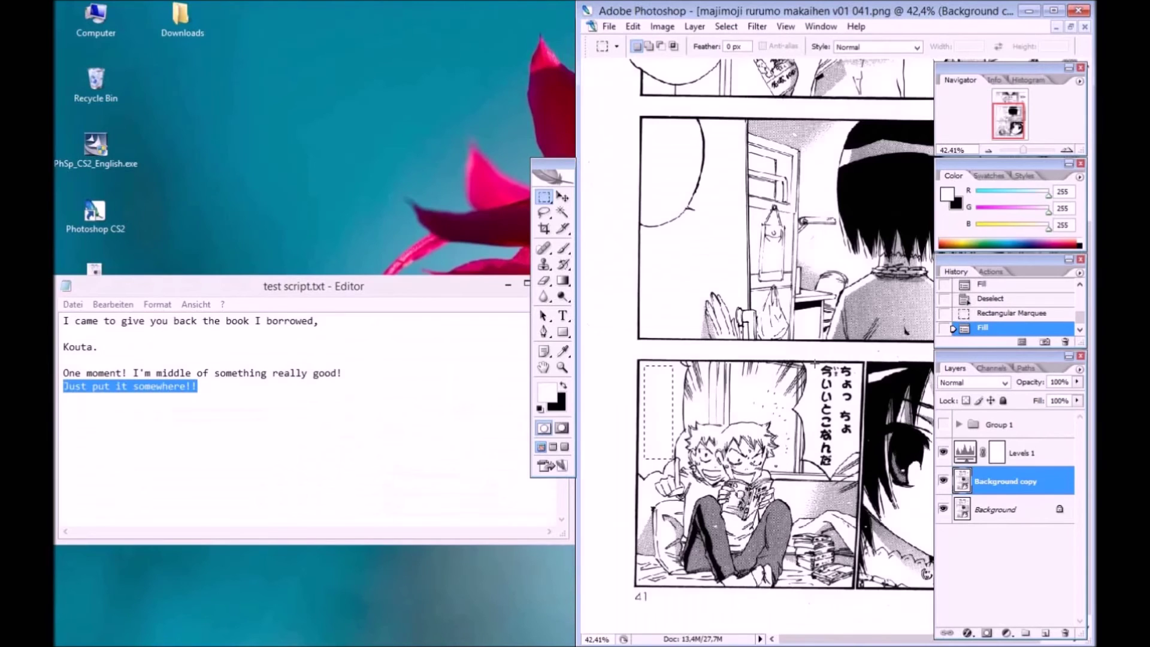
drag(814, 366, 857, 447)
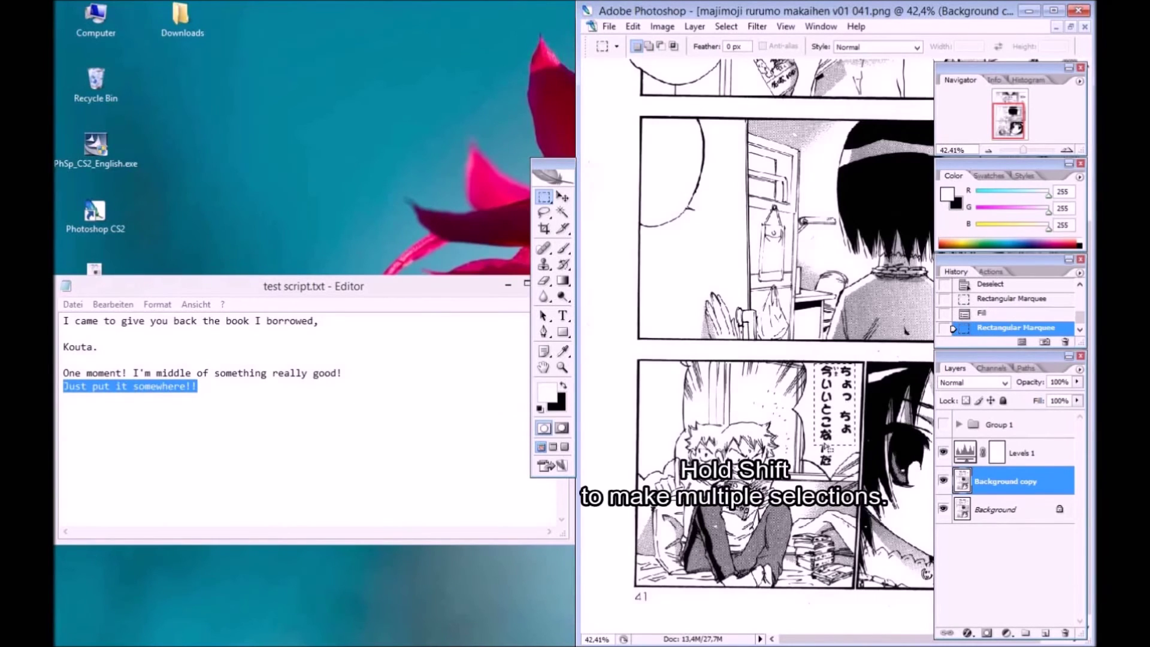
key(shift)
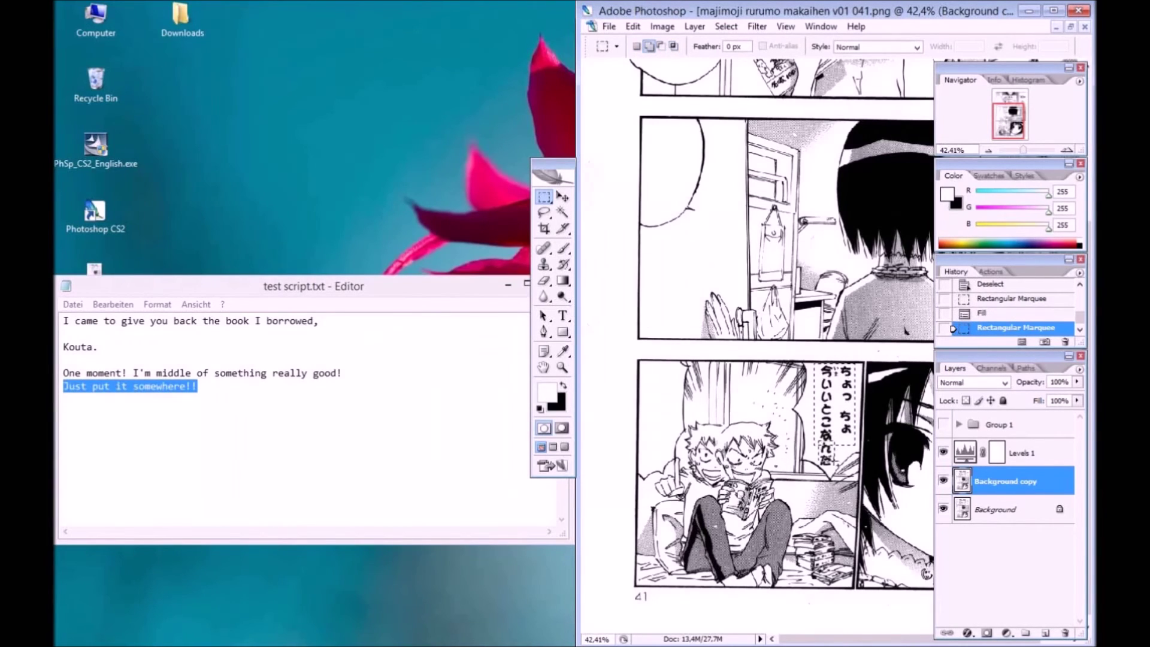
drag(819, 444, 836, 459)
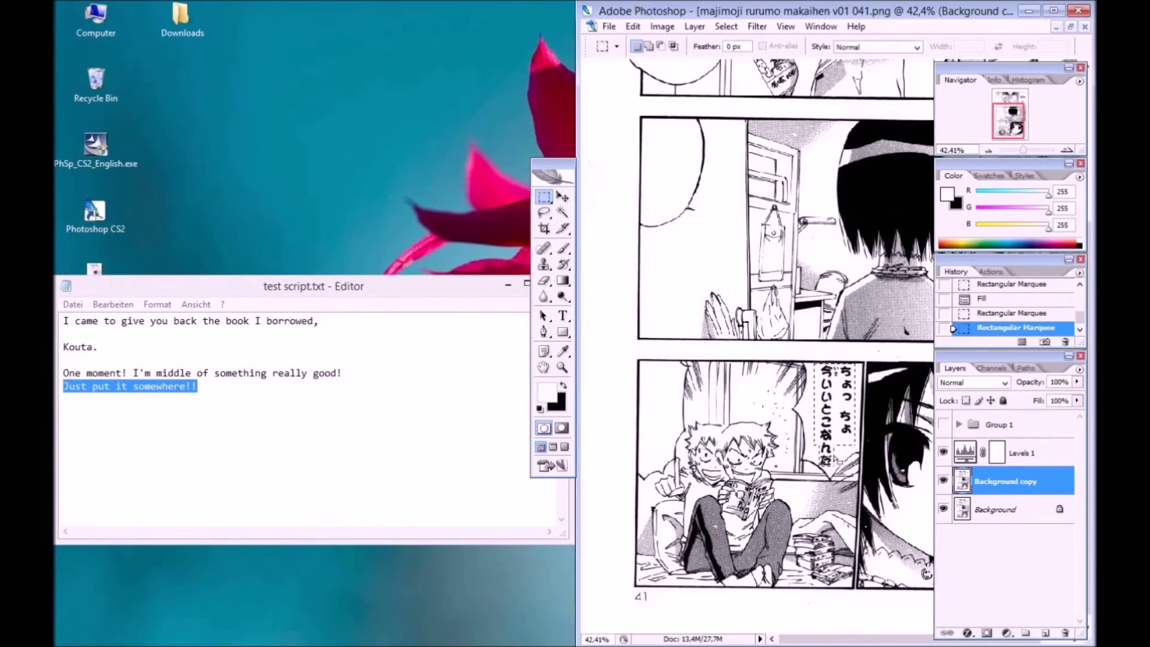
key(alt+BackSpace)
key(ctrl+d)
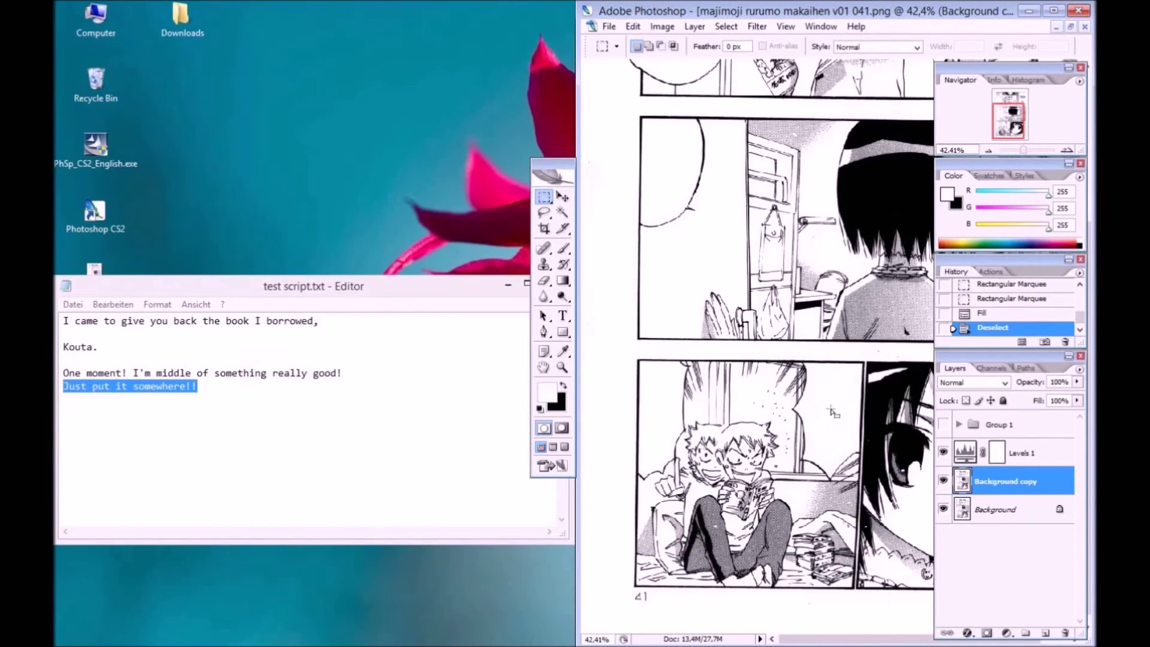
click(943, 424)
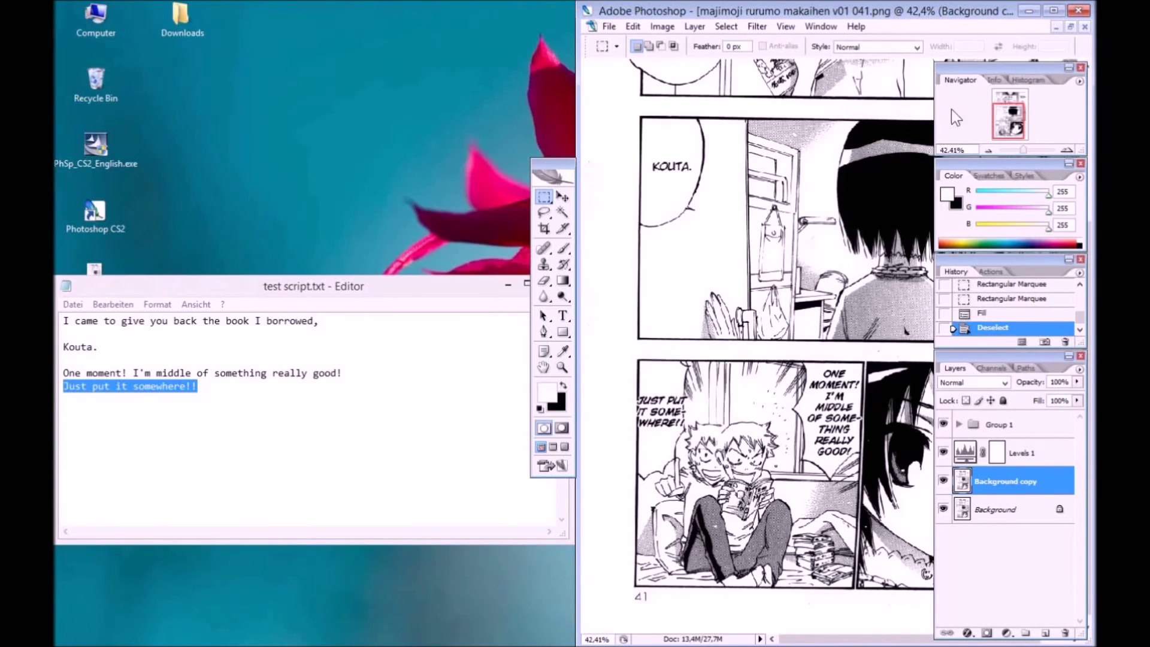
click(1053, 10)
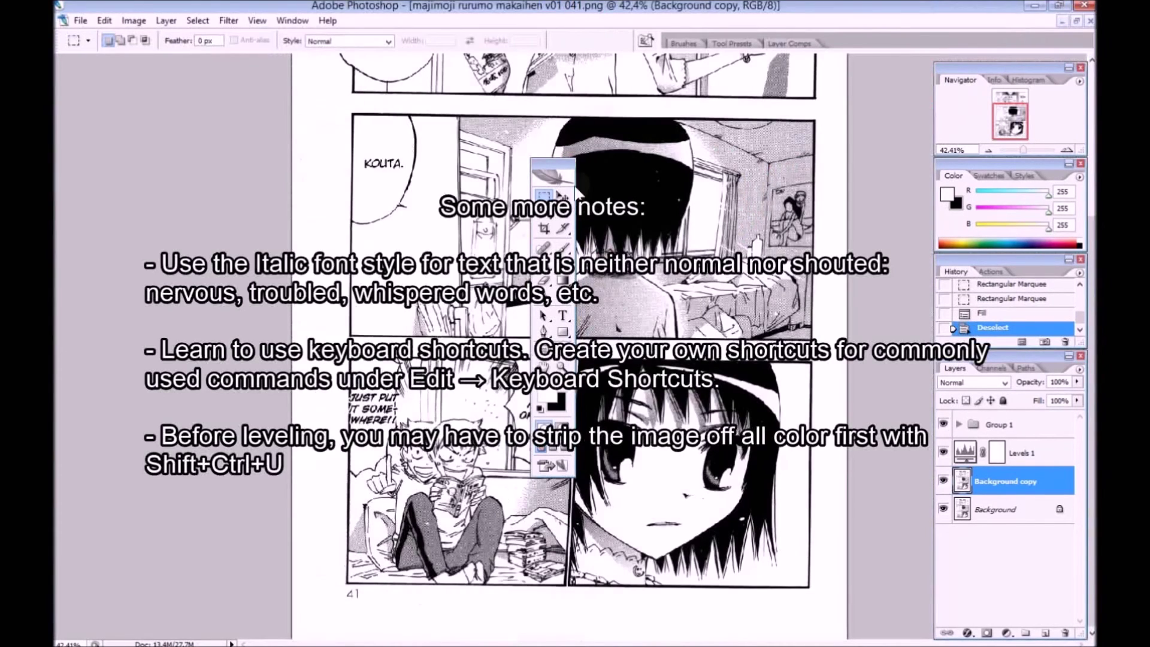
Step: Move the Tools palette to the left edge and fit the whole page on screen with Ctrl+0
drag(563, 172, 131, 140)
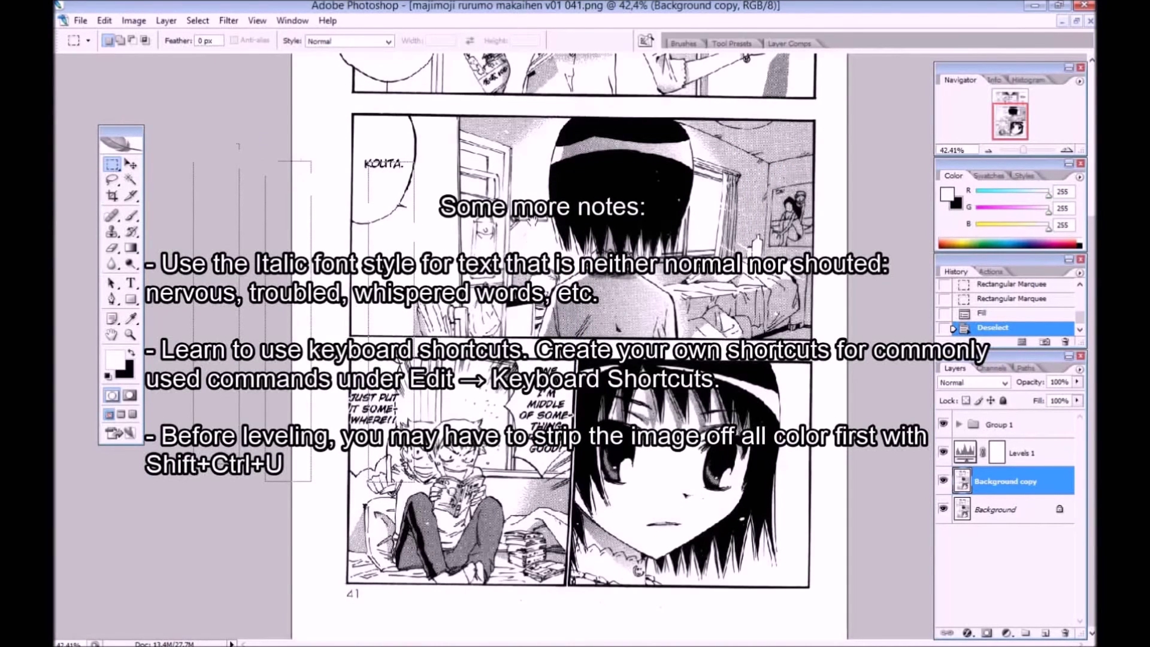
scroll(532, 221, up, 3)
scroll(569, 346, up, 1)
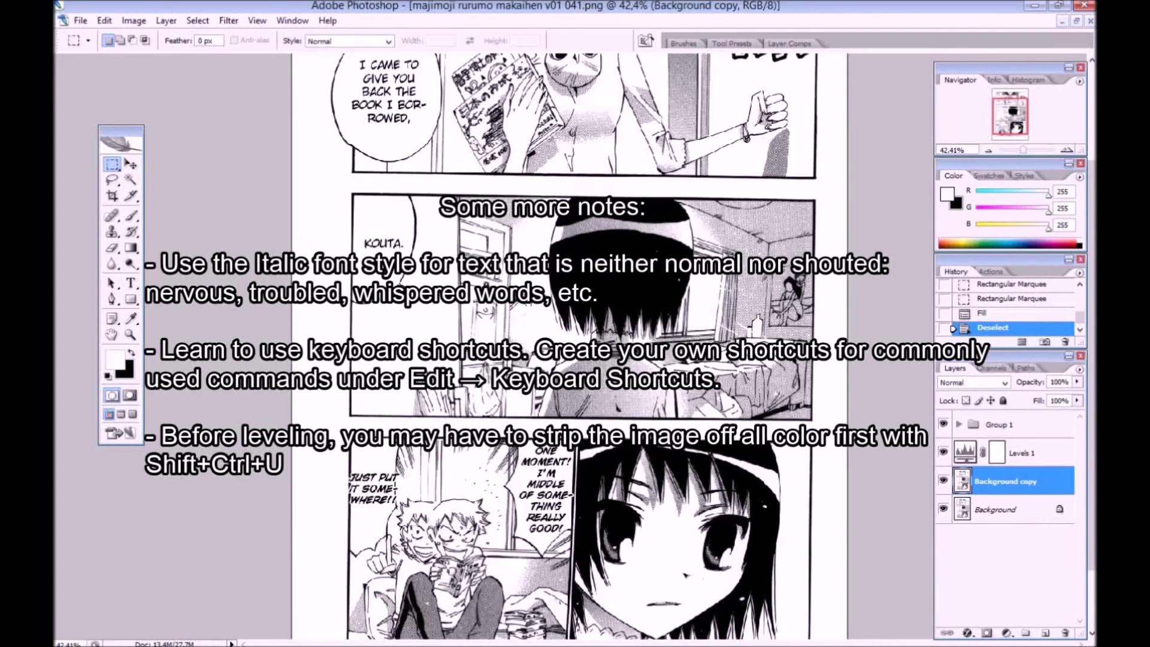
key(ctrl+0)
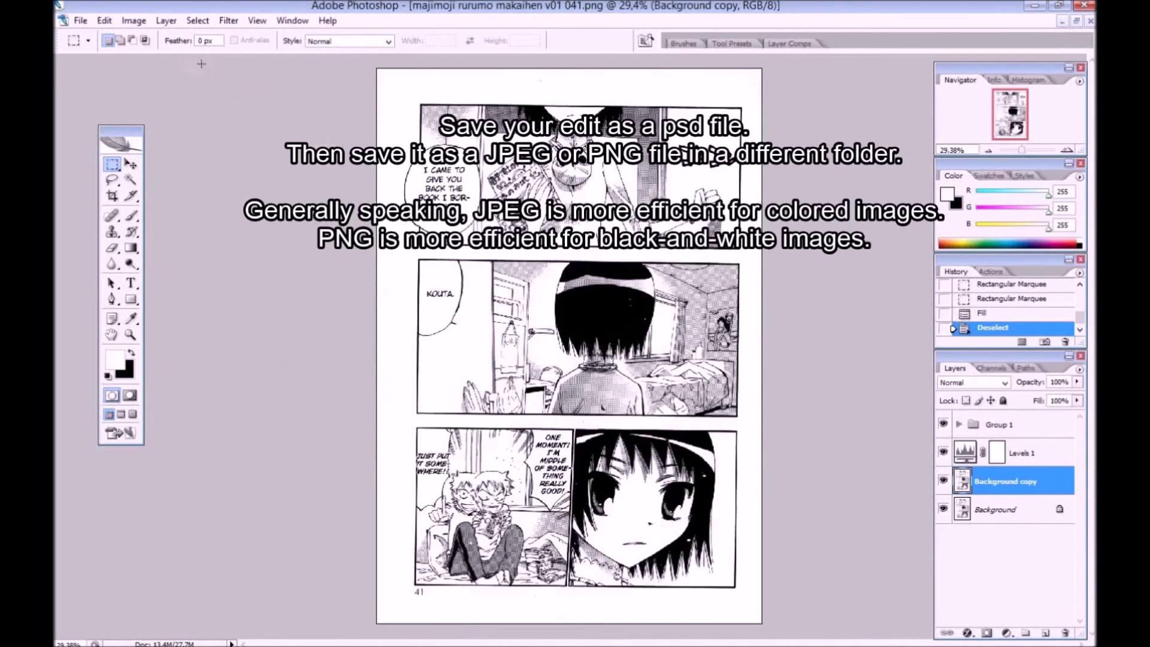
Step: Open the File menu to reach Save As
click(81, 21)
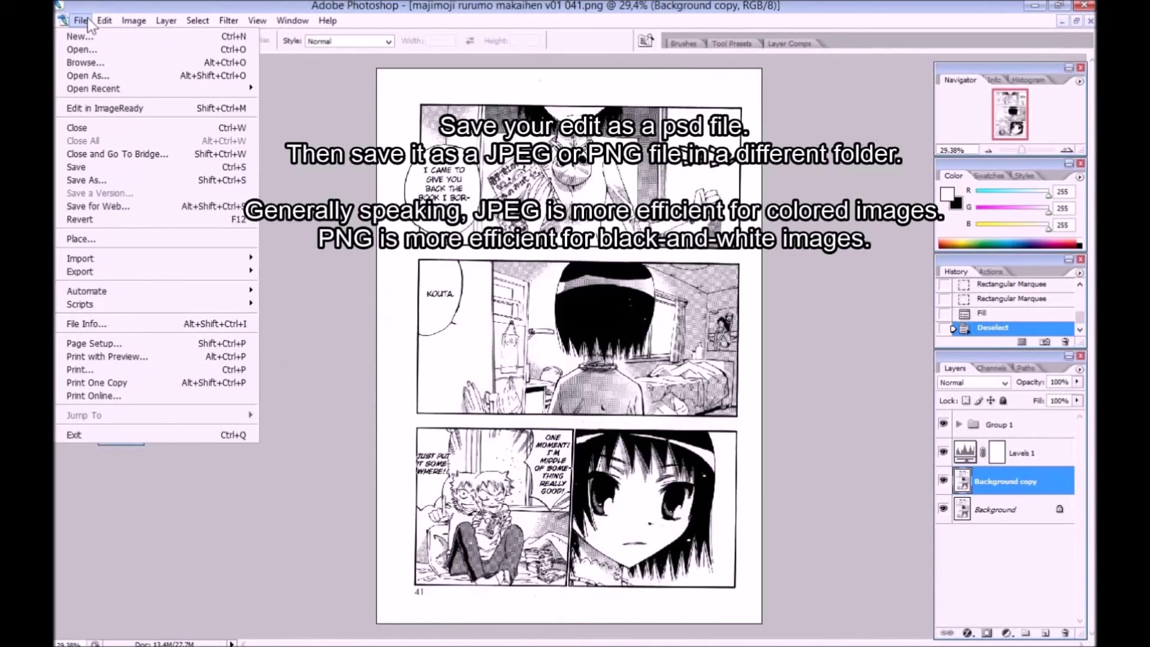